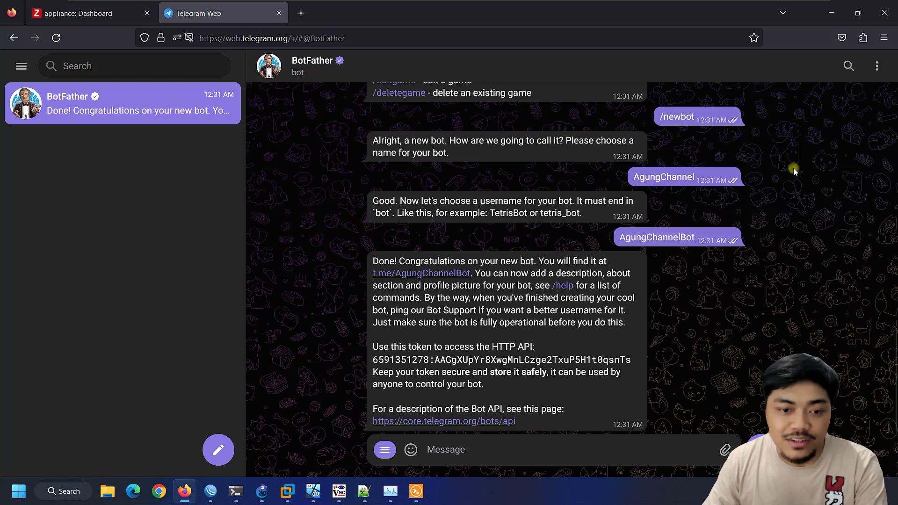
Locate and highlight the new bot's HTTP API token in BotFather's confirmation message
scroll(818, 173, "up", 3)
scroll(779, 210, "down", 3)
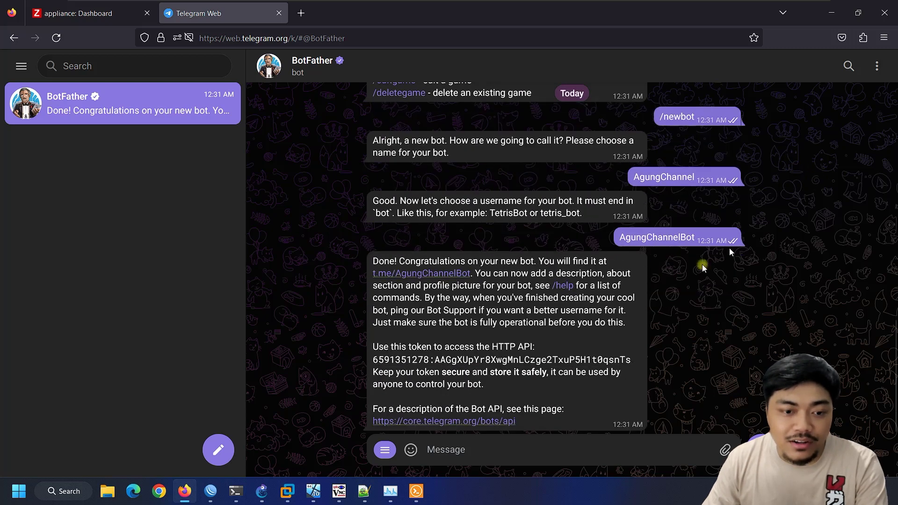
double_click(408, 346)
left_click_drag(372, 359, 630, 360)
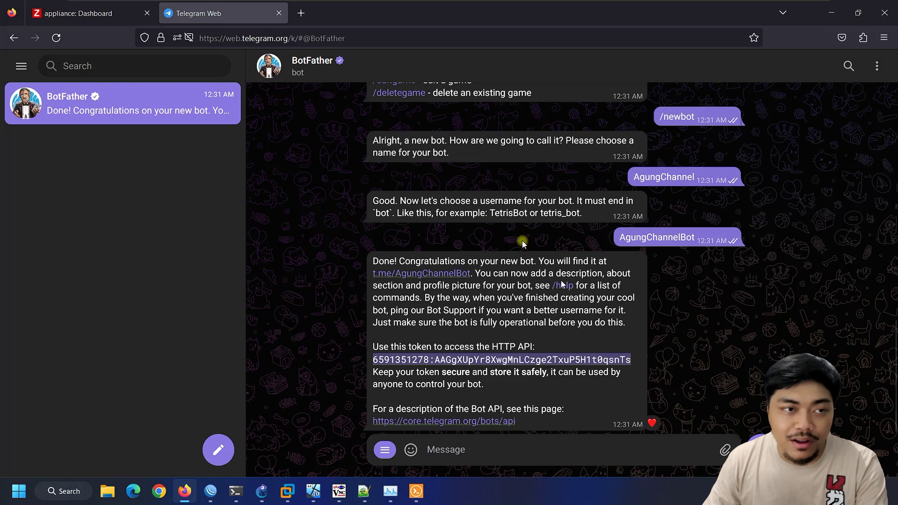
Switch to Zabbix and open the Telegram webhook's configuration from the administration media types
left_click(89, 13)
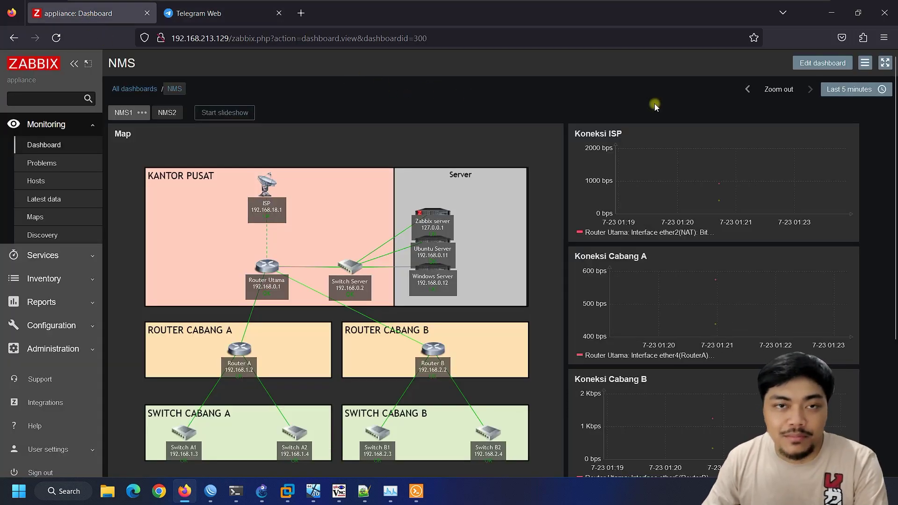
left_click(77, 347)
left_click(57, 370)
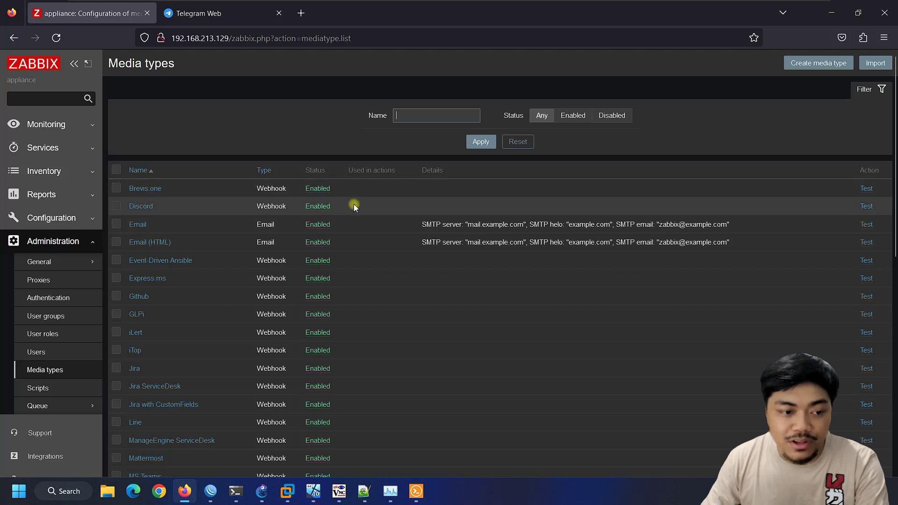
scroll(351, 207, "down", 6)
scroll(201, 381, "down", 1)
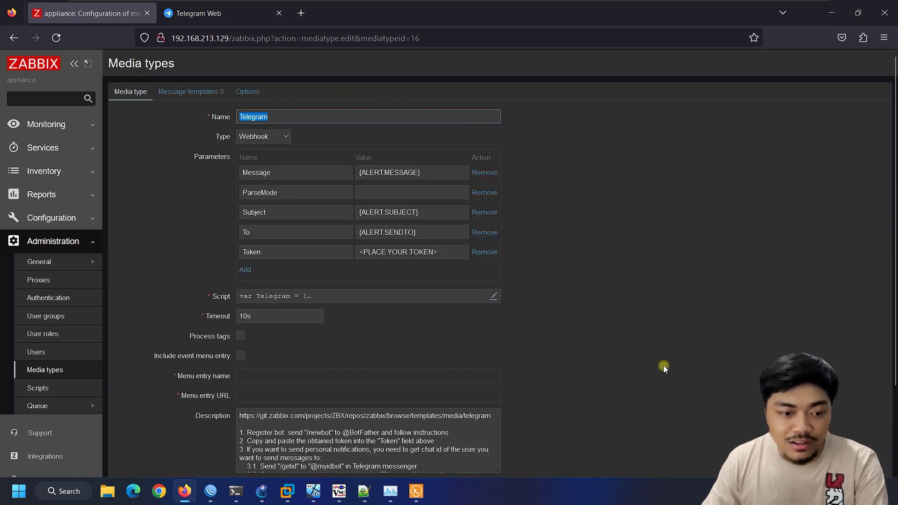
scroll(663, 366, "down", 2)
scroll(643, 362, "up", 2)
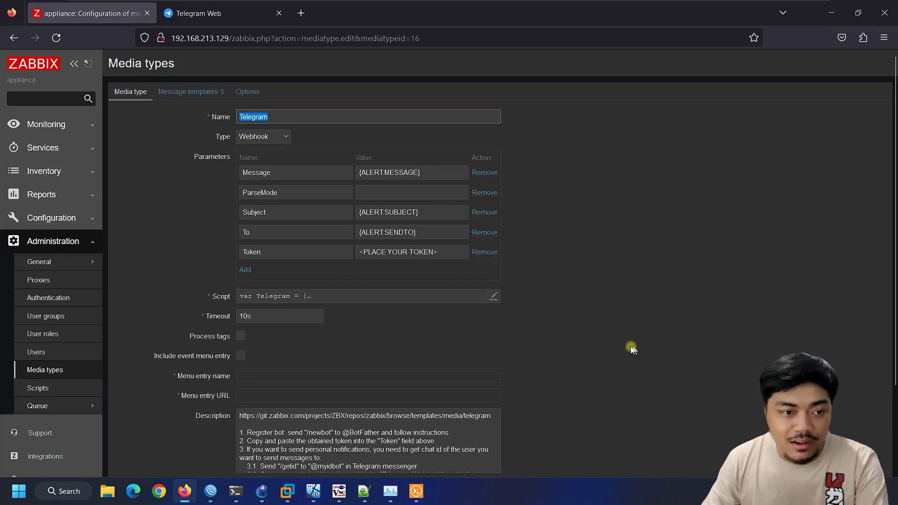
left_click(667, 211)
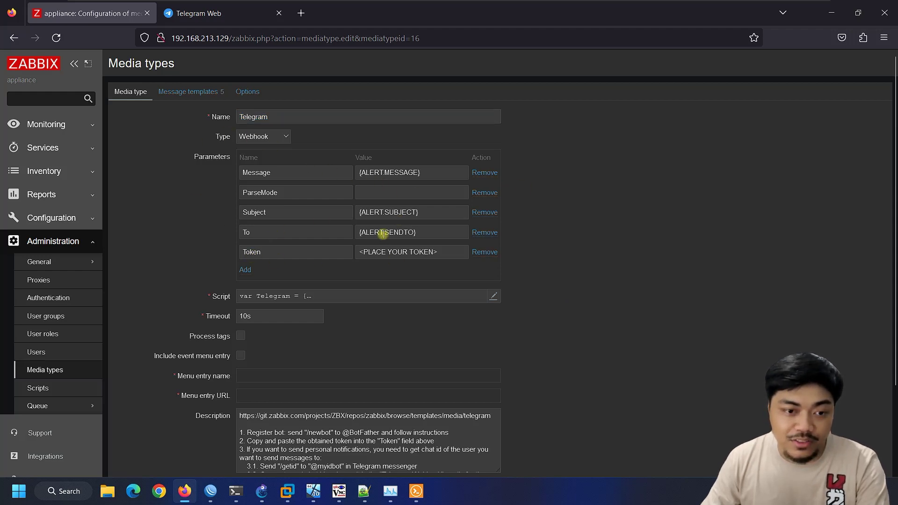
Copy the bot's API token from the BotFather chat and paste it as the Telegram media type's Token value
left_click(212, 18)
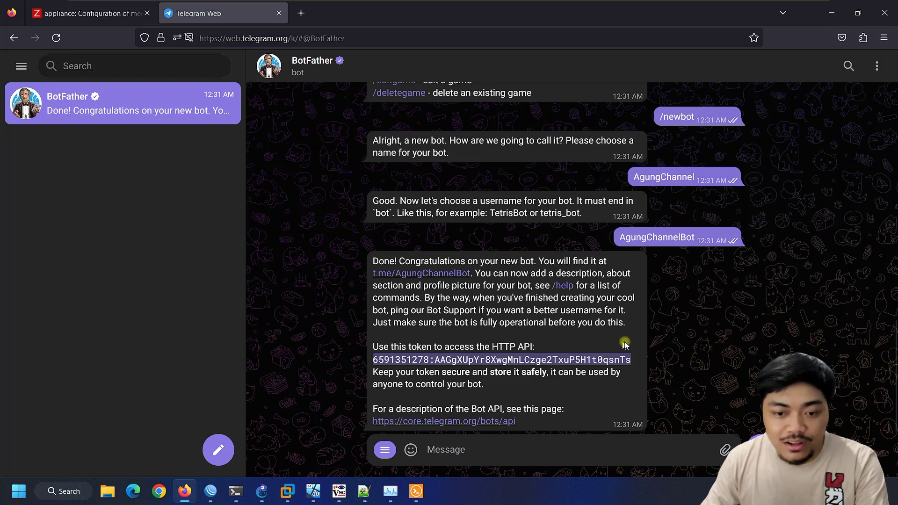
double_click(435, 358)
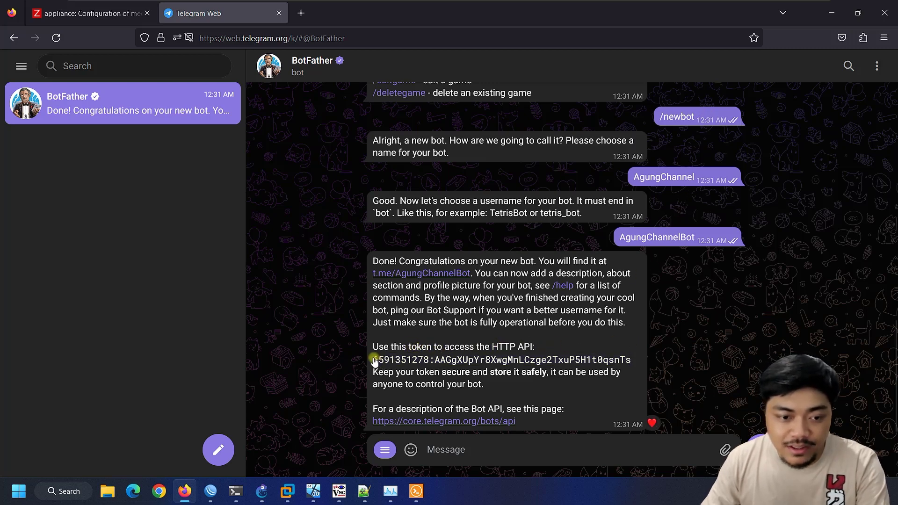
double_click(631, 359)
left_click(102, 18)
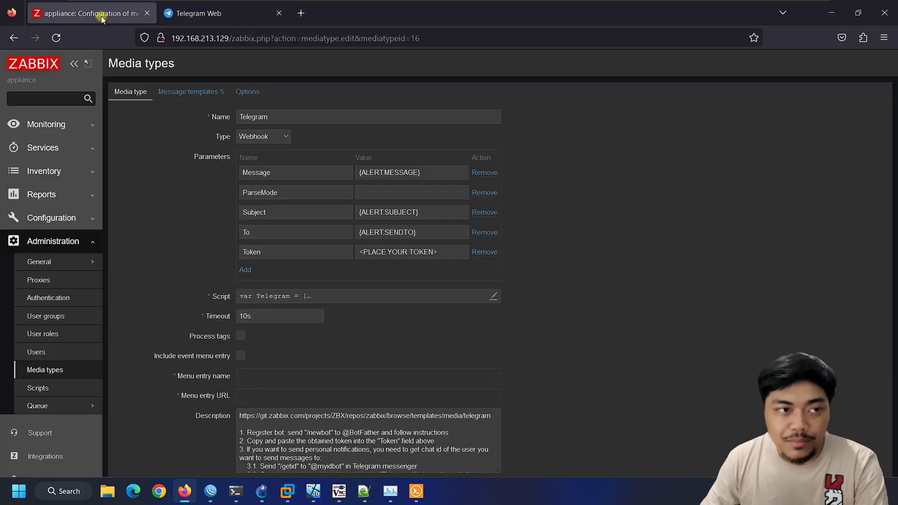
left_click_drag(462, 253, 331, 253)
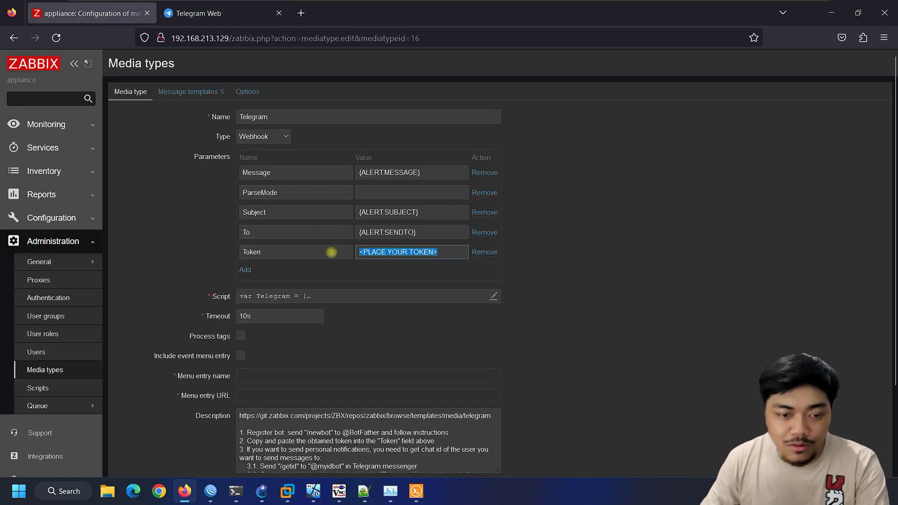
key("ctrl+v")
key("ctrl+a")
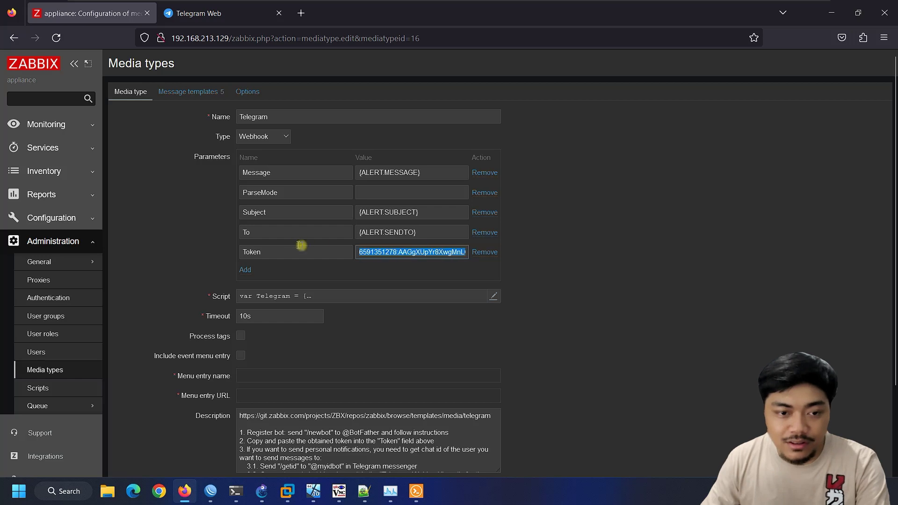
left_click(387, 252)
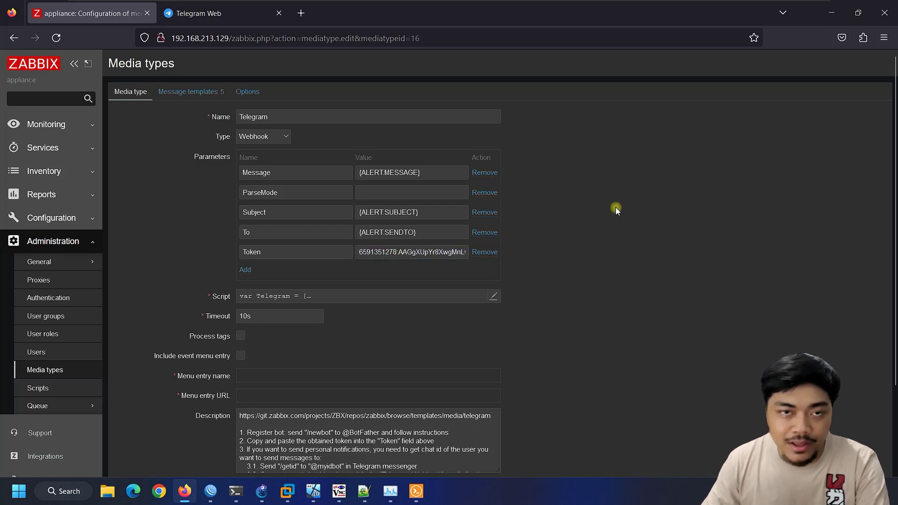
Set the Telegram media type's ParseMode parameter to html
left_click(206, 13)
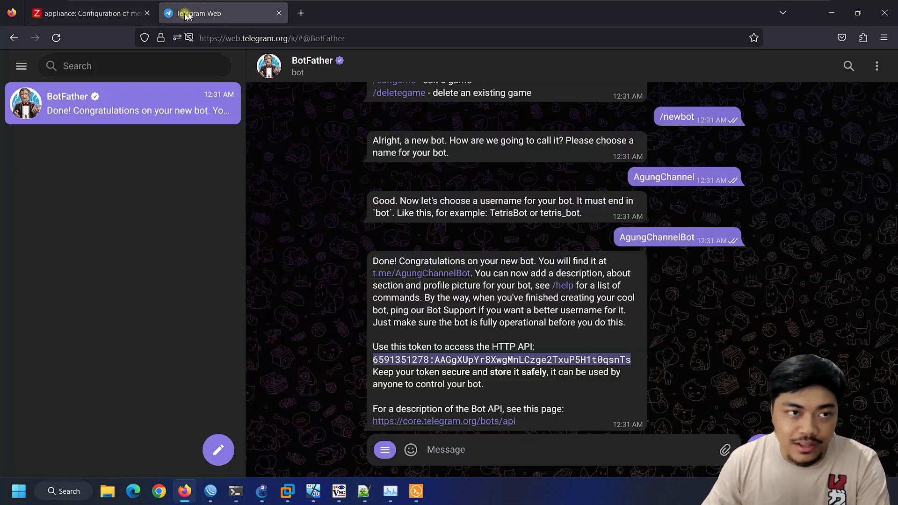
left_click(89, 13)
left_click(402, 253)
left_click(386, 196)
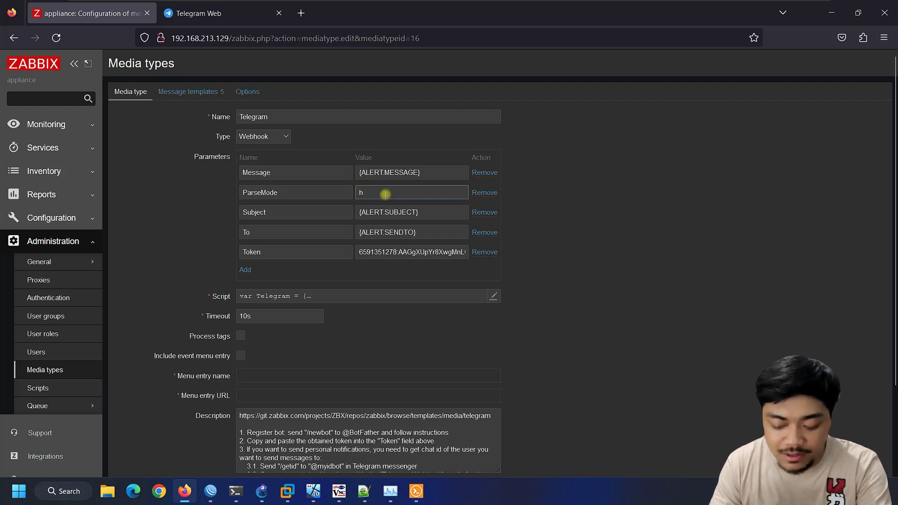
left_click(581, 184)
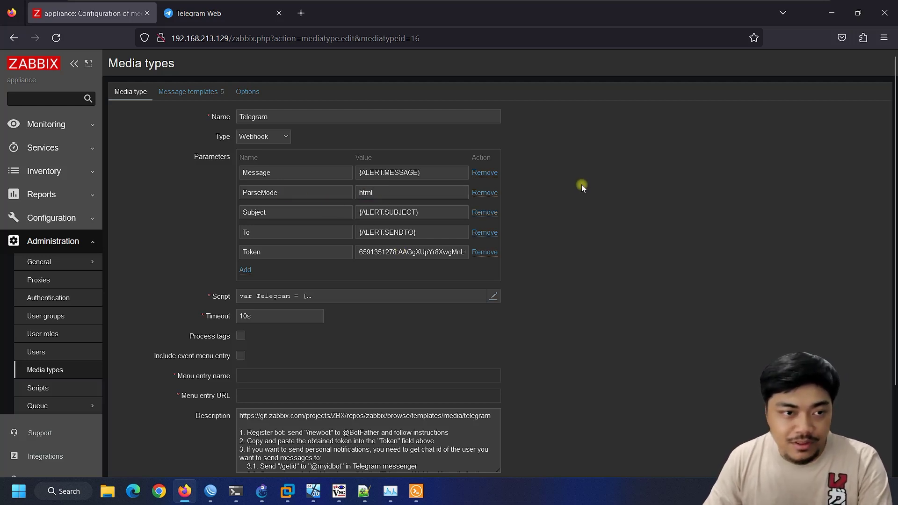
Open the Problem message template of the Telegram media type for editing
scroll(585, 277, "down", 3)
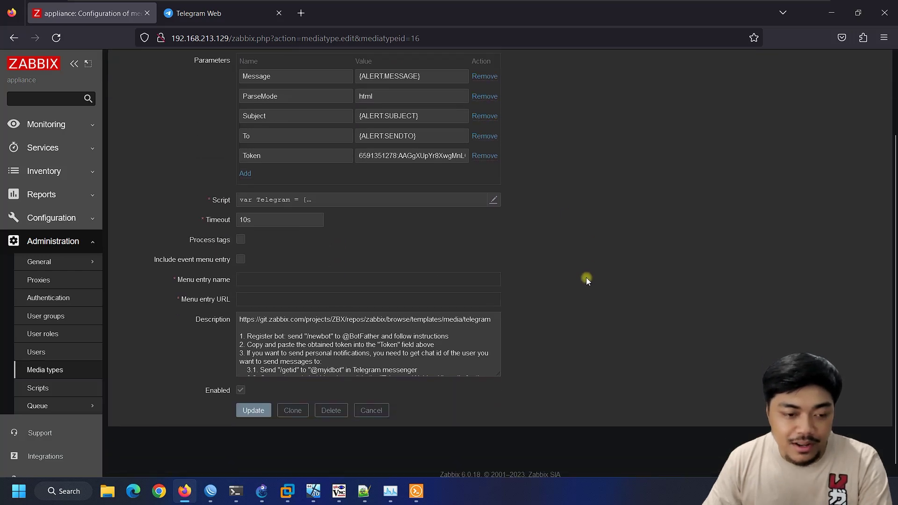
scroll(589, 264, "up", 3)
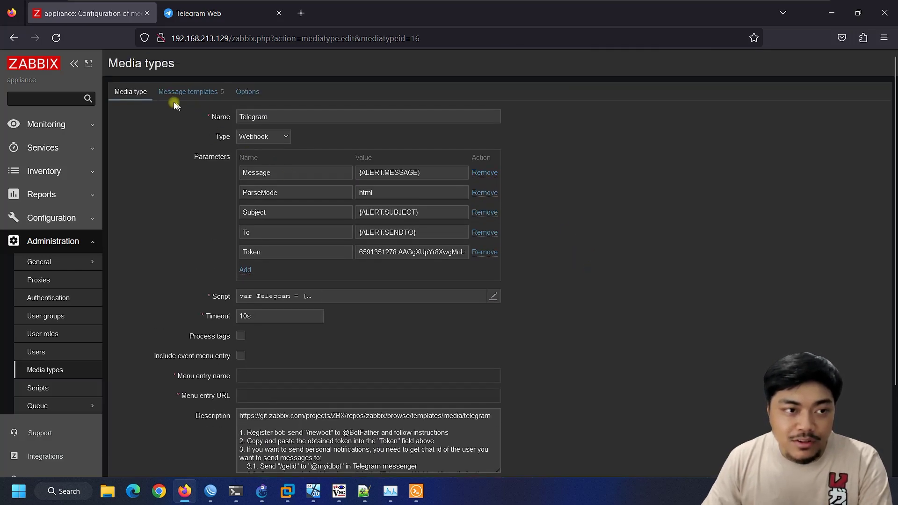
left_click(182, 93)
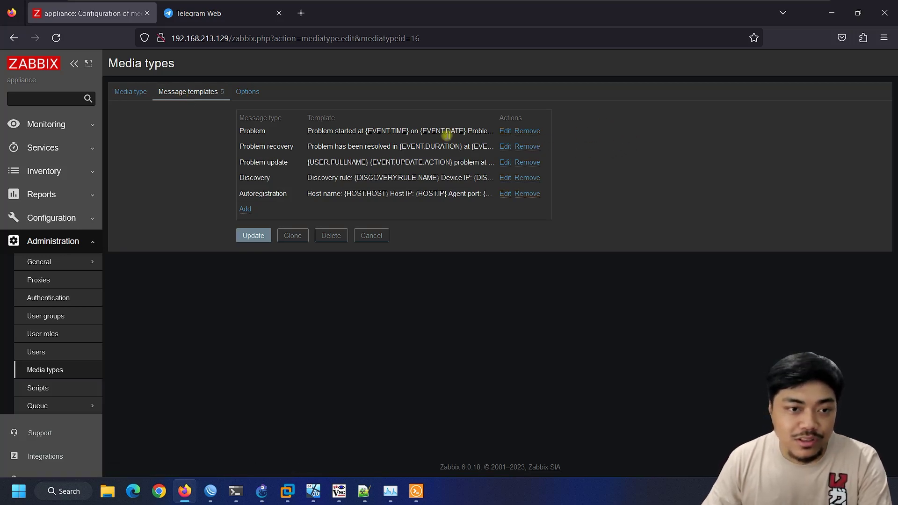
left_click(224, 18)
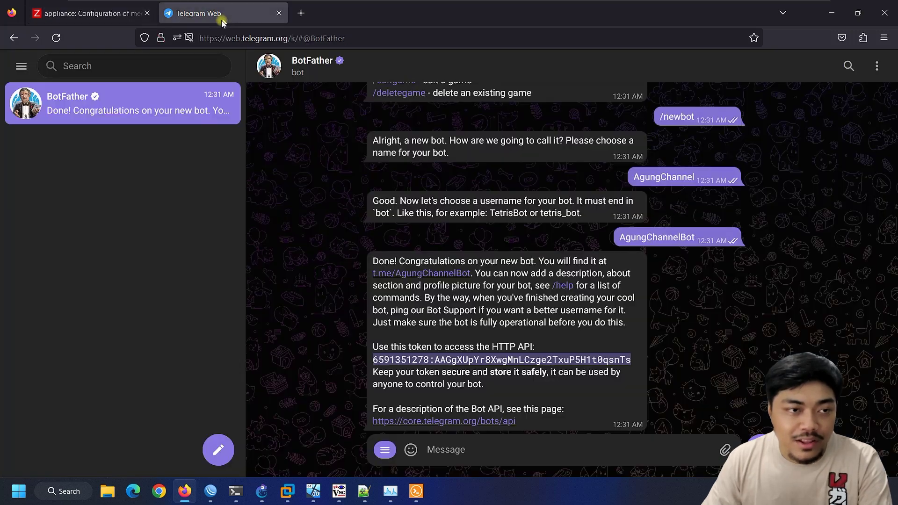
left_click(85, 17)
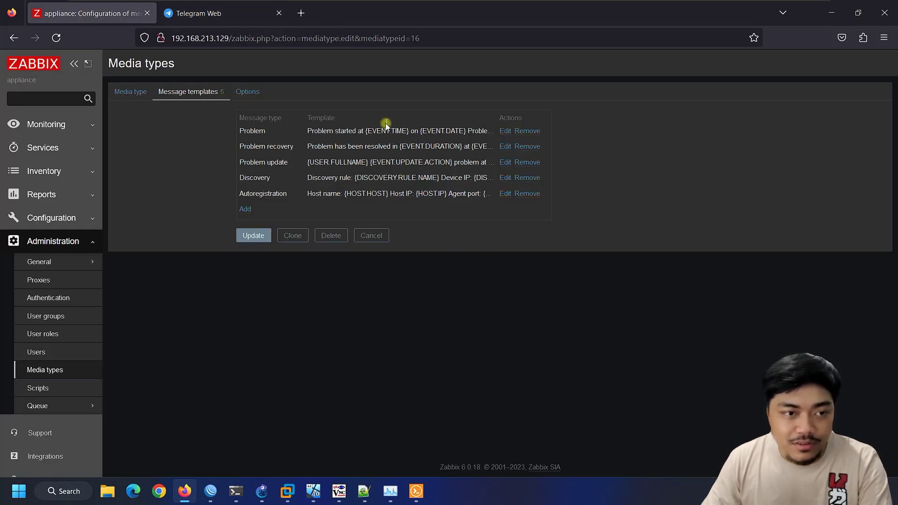
left_click(504, 132)
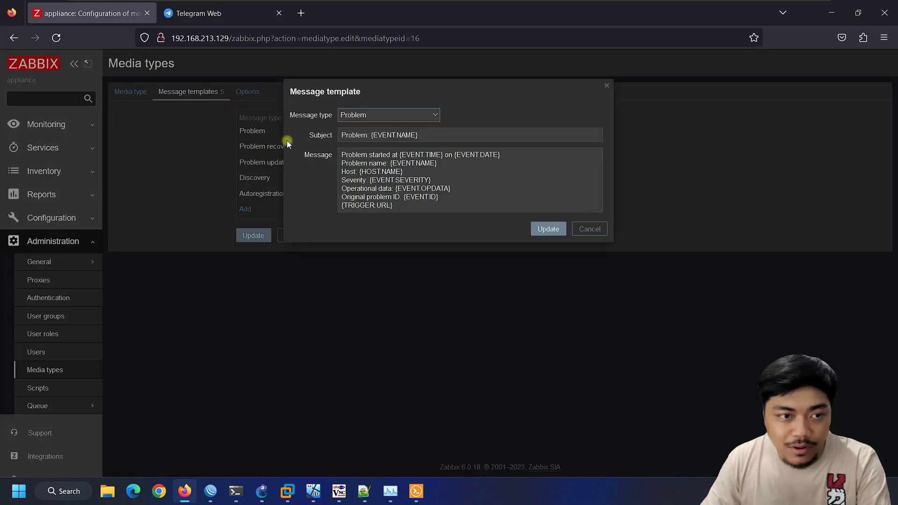
left_click(320, 136)
left_click(317, 162)
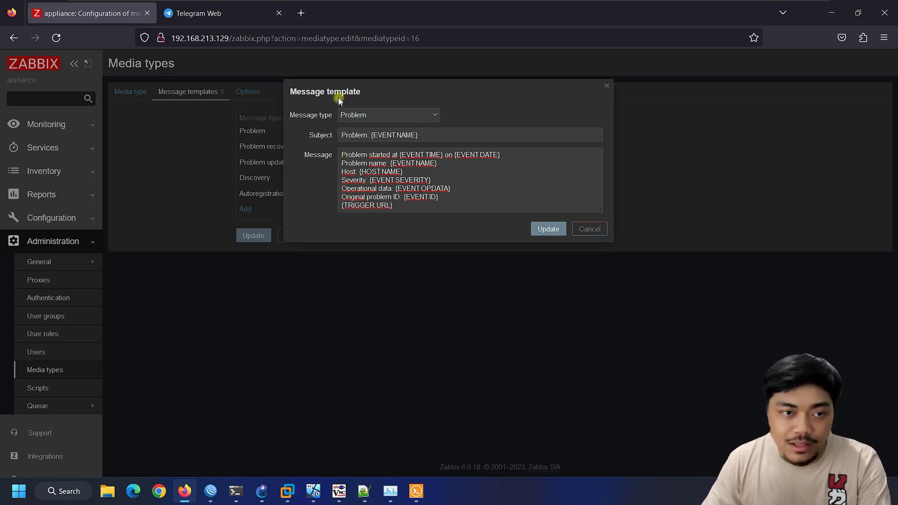
left_click(225, 19)
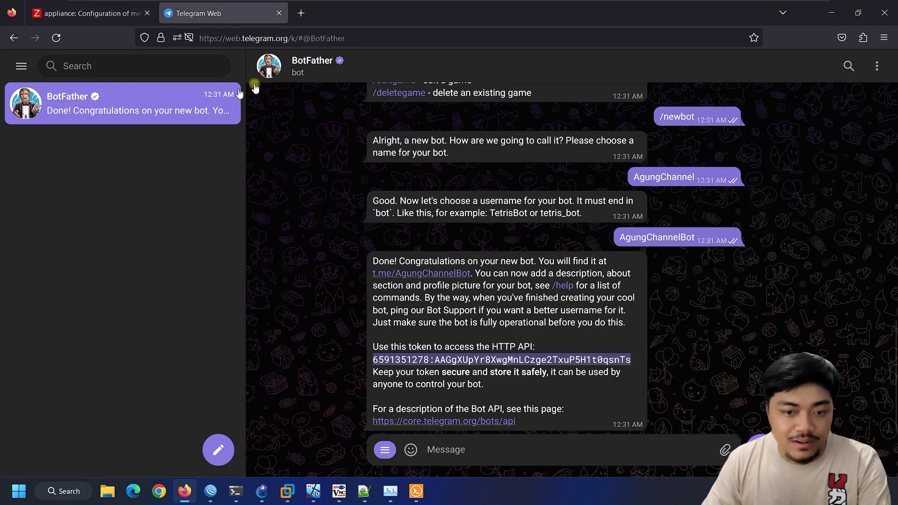
left_click(81, 16)
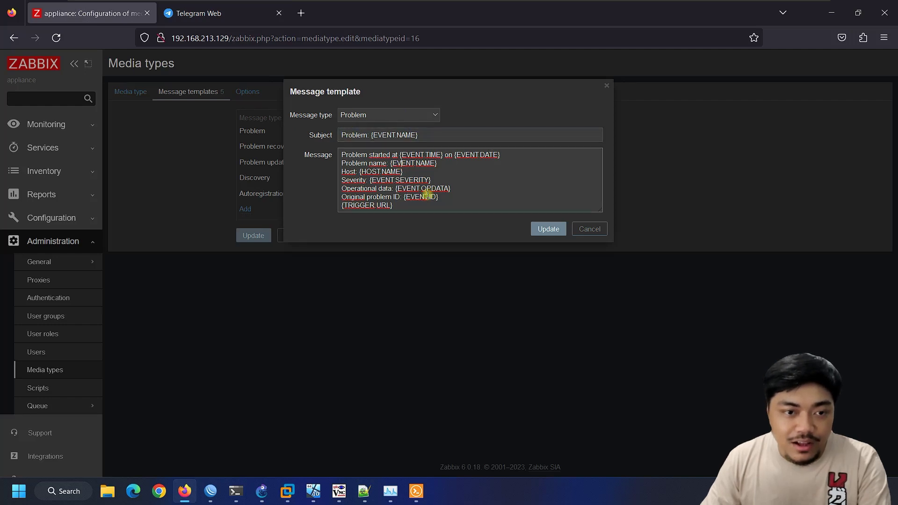
Replace the Problem template's subject with the DOWN line from the Notepad++ notes: 🚨 <b>DOWN</b> ❌ <b>{HOST.NAME}</b>
left_click(395, 135)
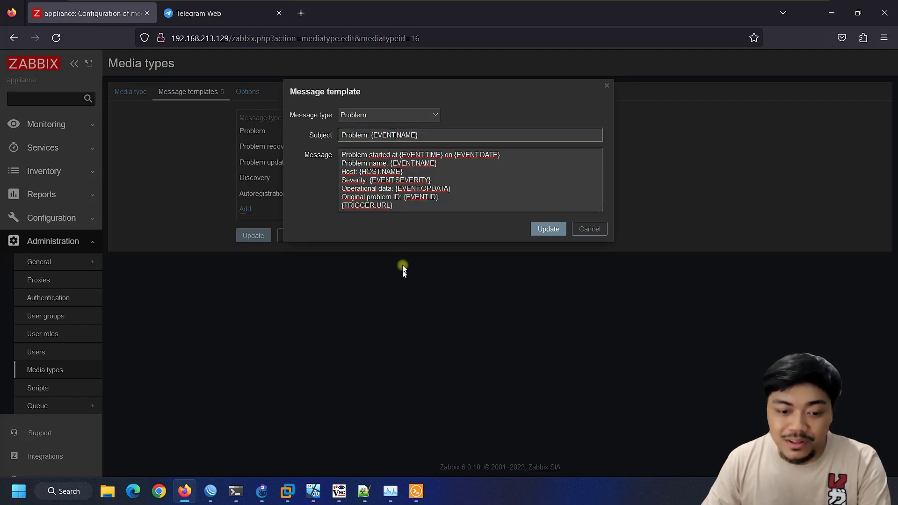
left_click(365, 491)
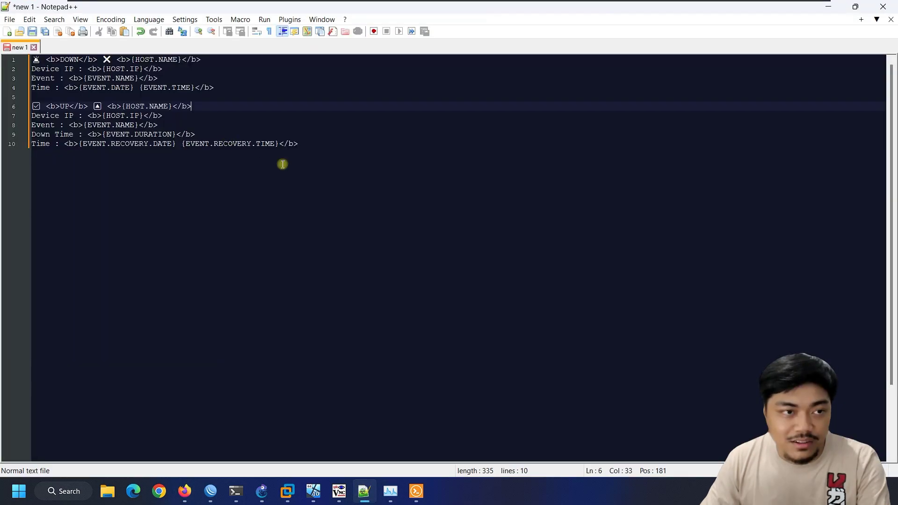
left_click_drag(215, 87, 20, 58)
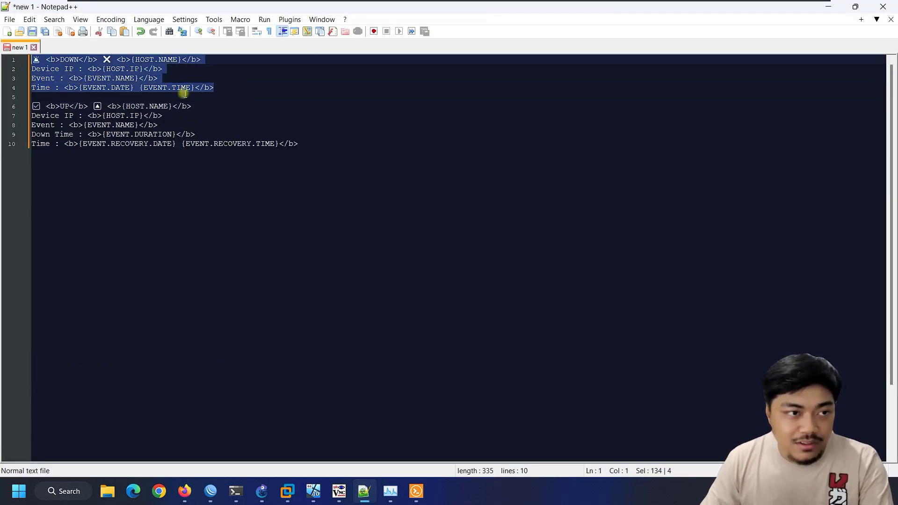
left_click(204, 60)
left_click_drag(162, 52, 23, 51)
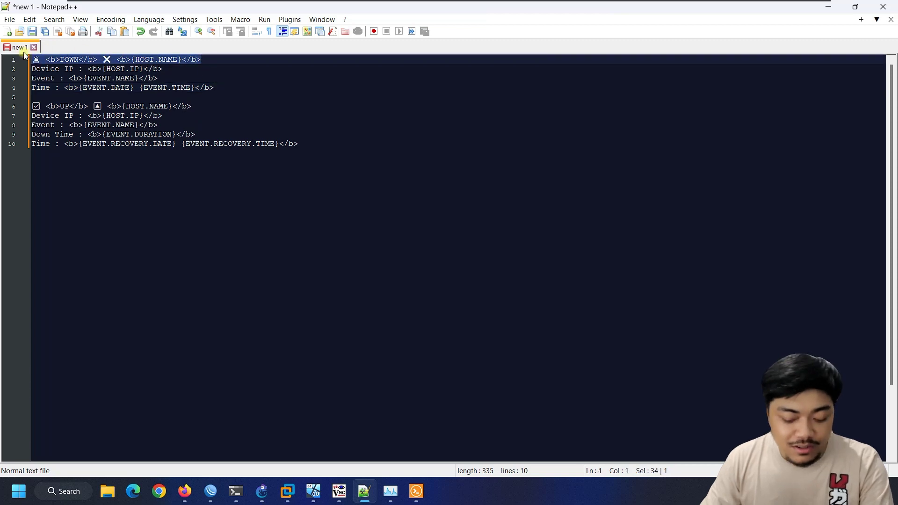
left_click(831, 6)
left_click_drag(423, 135, 326, 139)
type("❌ <b>DOWN</b> ❌ <b>{HOST.NAME}</b>")
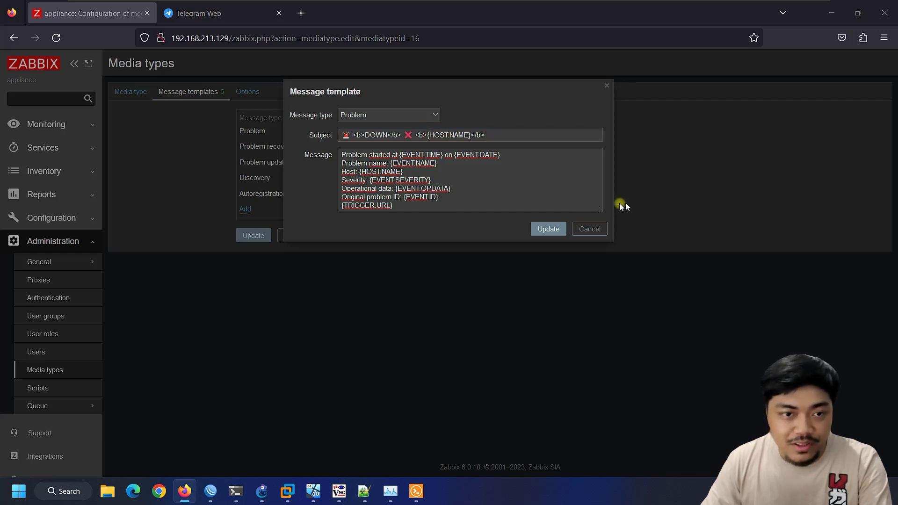
Replace the Problem template's message with the three lines below DOWN in Notepad++: Device IP {HOST.IP}, Event {EVENT.NAME}, Time {EVENT.DATE} {EVENT.TIME}, with bold tags
key("alt+Tab")
left_click_drag(217, 87, 24, 69)
key("ctrl+c")
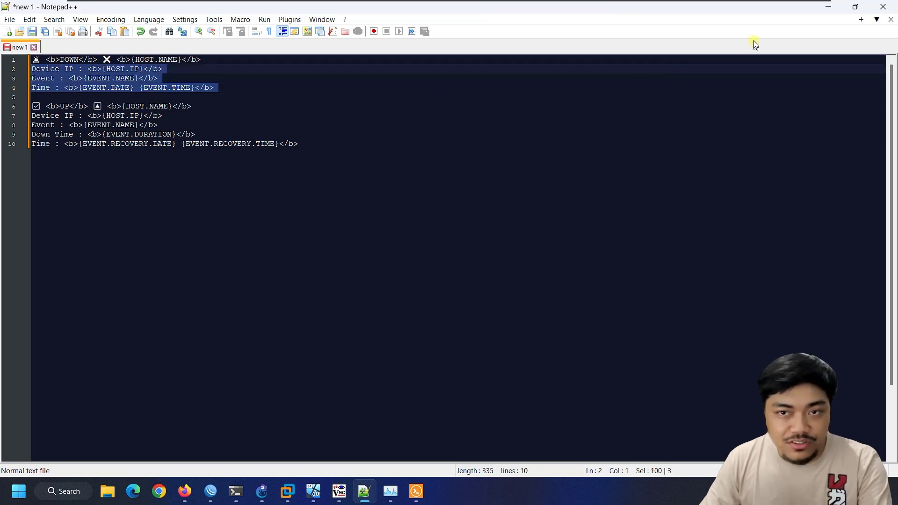
left_click(827, 8)
left_click_drag(425, 205, 287, 153)
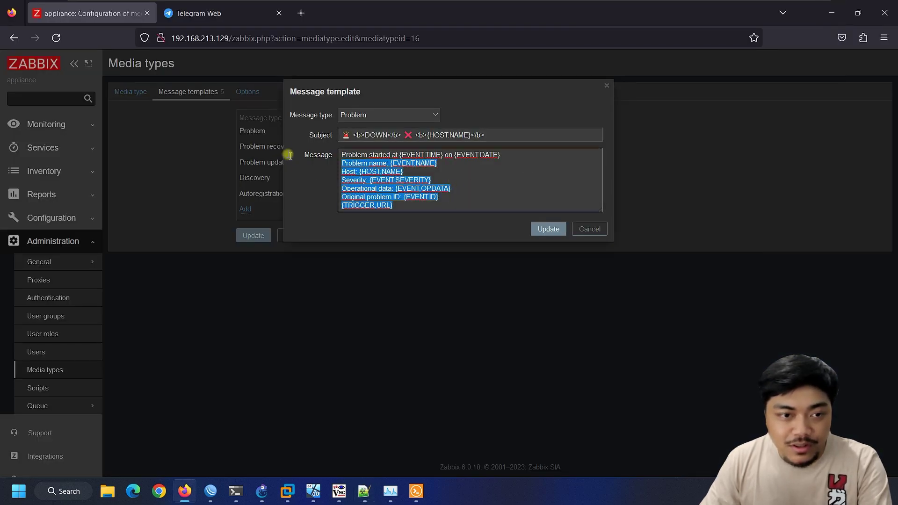
key("ctrl+v")
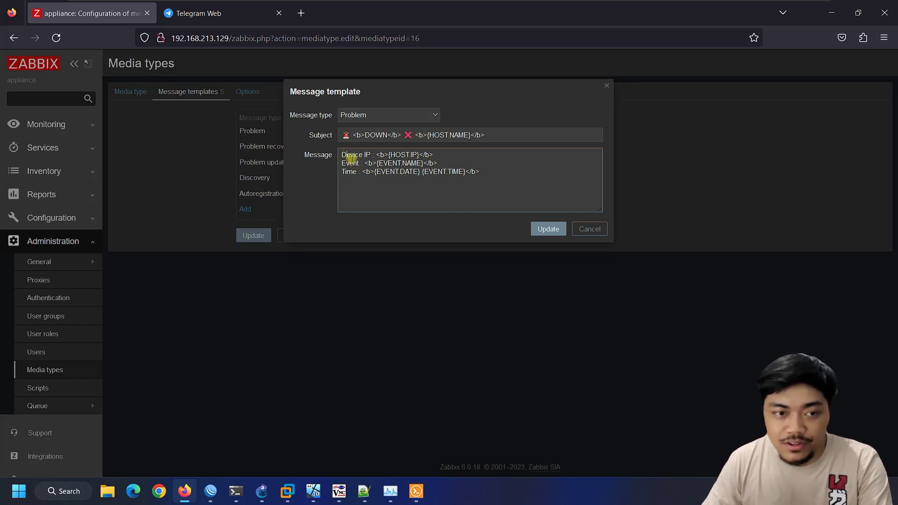
left_click_drag(416, 154, 419, 155)
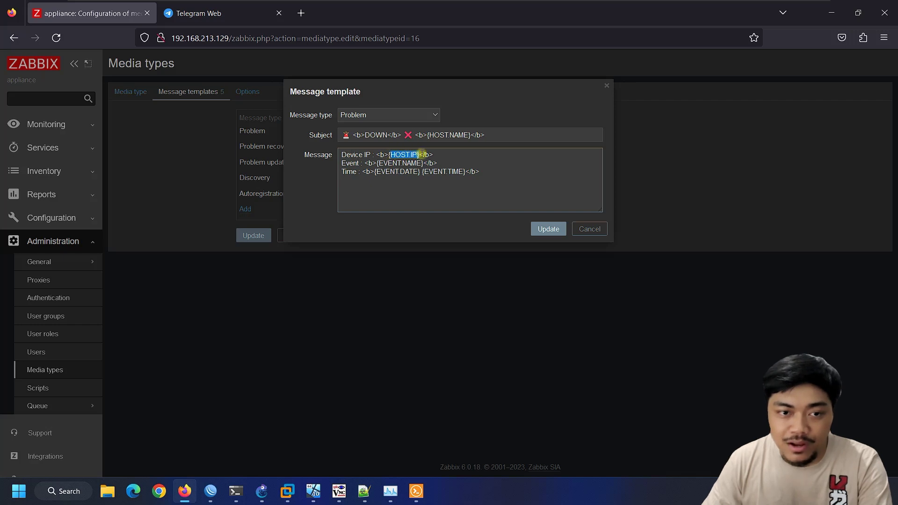
left_click(350, 162)
left_click_drag(372, 163, 414, 163)
left_click(344, 180)
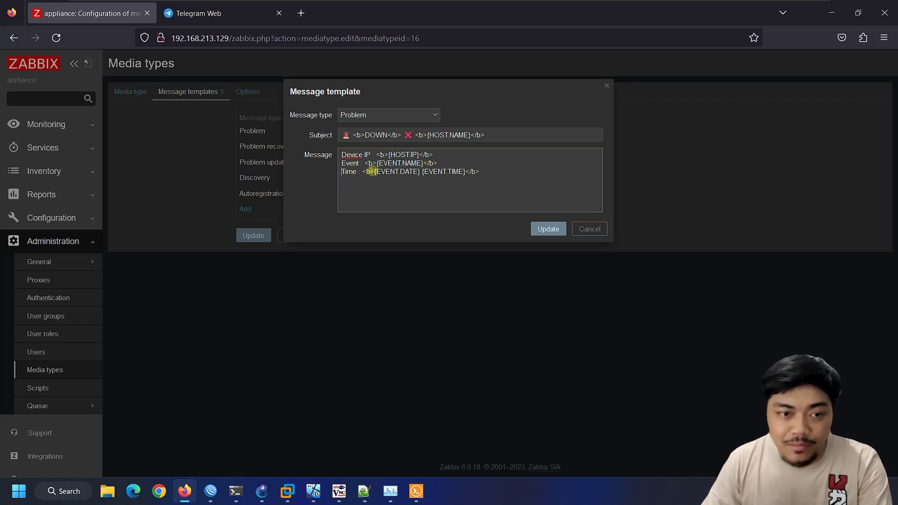
Check the Time line of the Problem message and save the Problem template
left_click_drag(375, 172, 466, 171)
left_click(474, 170)
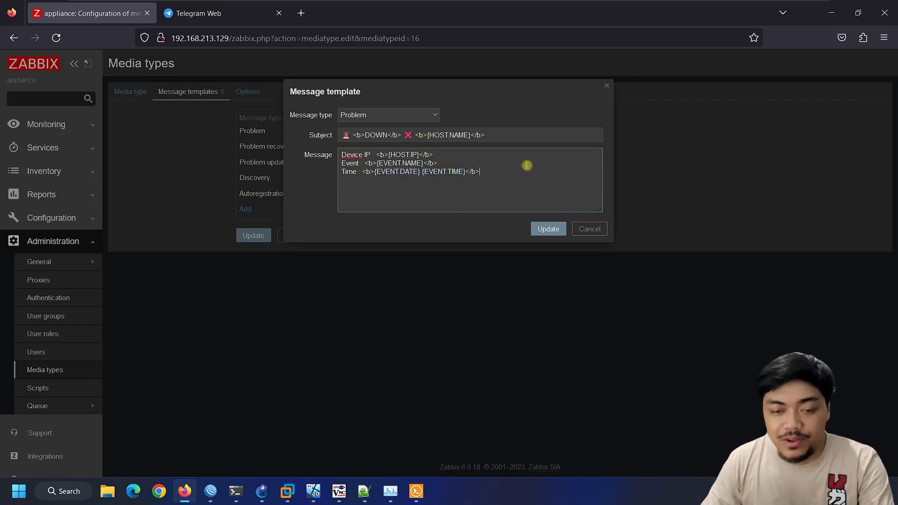
left_click(548, 228)
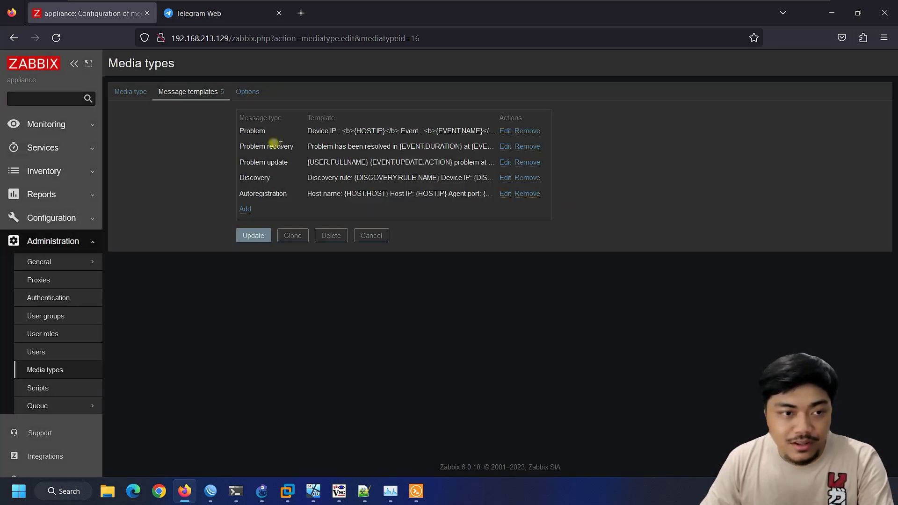
Open the Problem recovery template and replace its subject with the UP line from the Notepad++ notes: ✅ <b>UP</b> 🔼 <b>{HOST.NAME}</b>
left_click(505, 146)
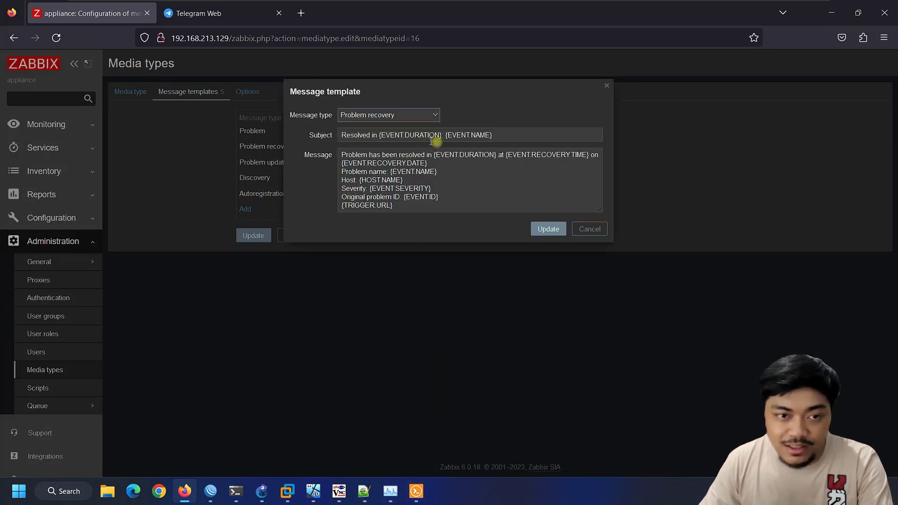
triple_click(506, 135)
left_click(433, 197)
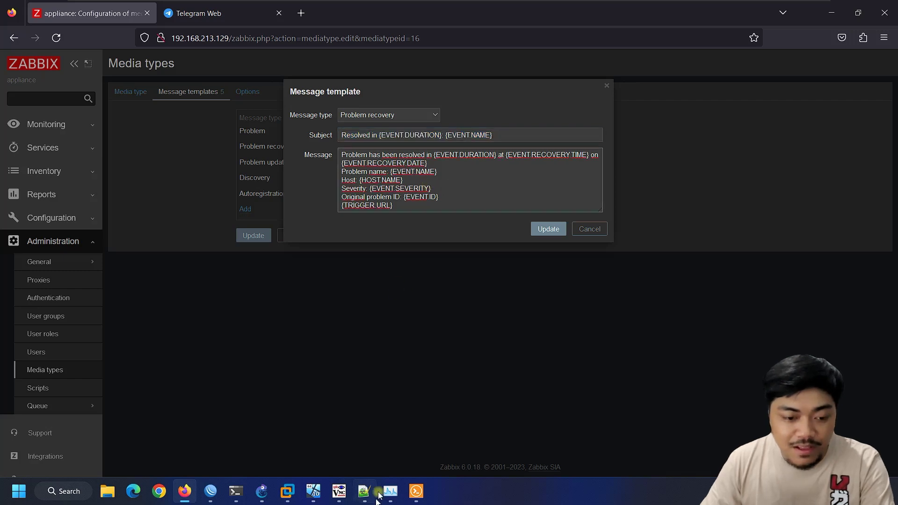
left_click(365, 491)
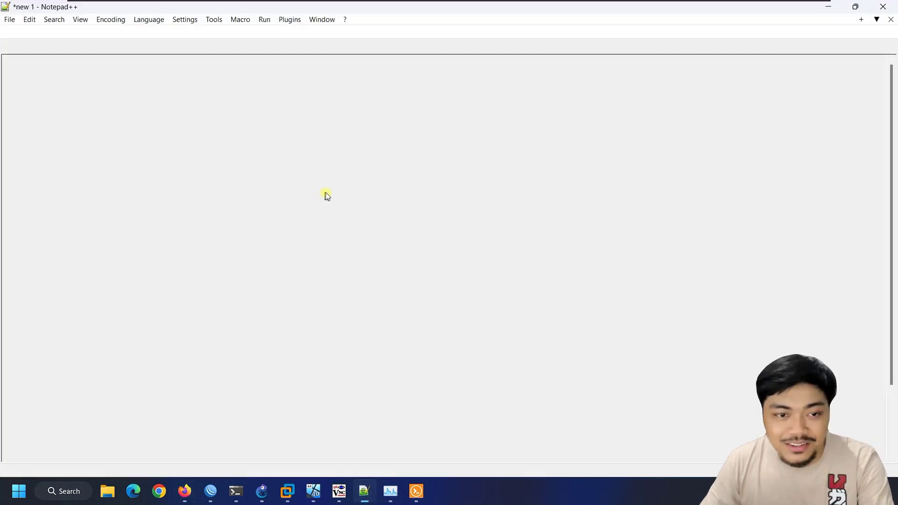
left_click_drag(210, 107, 32, 107)
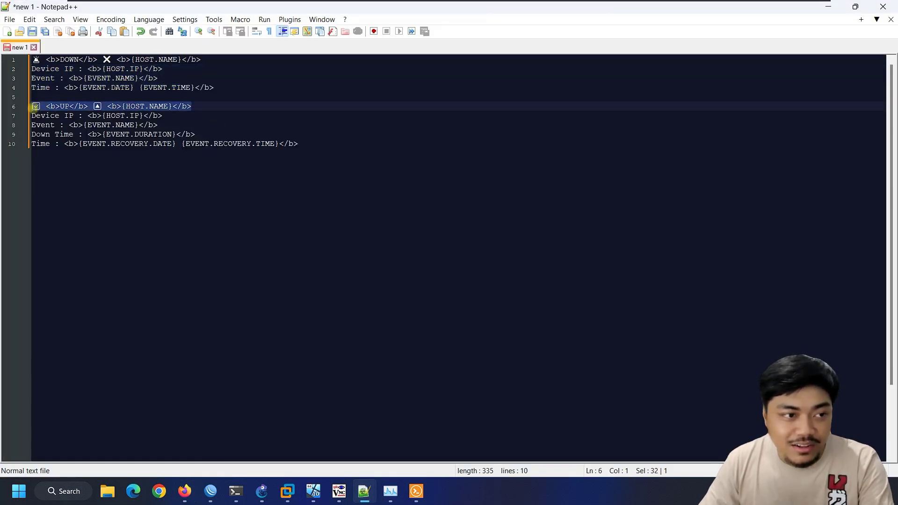
left_click(826, 8)
left_click_drag(507, 134, 282, 134)
type("✅ <b>UP</b> 🔼 <b>{HOST.NAME}</b>")
Replace the Problem recovery message with the four lines below UP in Notepad++: Device IP {HOST.IP}, Event {EVENT.NAME}, Down Time {EVENT.DURATION}, Time {EVENT.RECOVERY.DATE} {EVENT.RECOVERY.TIME}, with bold tags
key("alt+Tab")
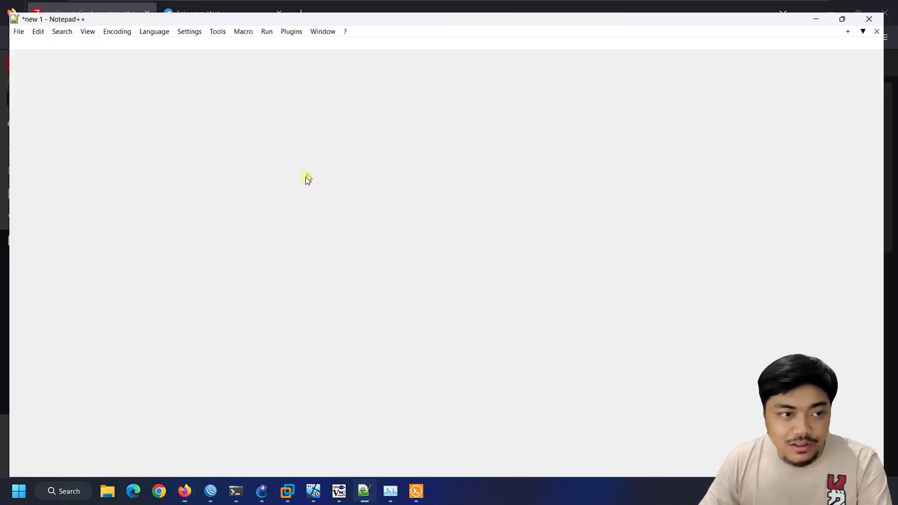
left_click_drag(300, 144, 24, 119)
key("ctrl+c")
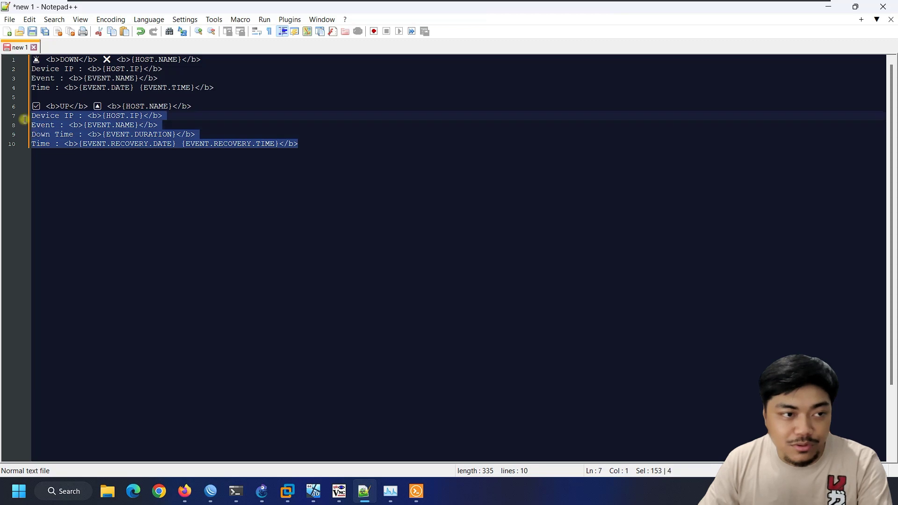
left_click(827, 11)
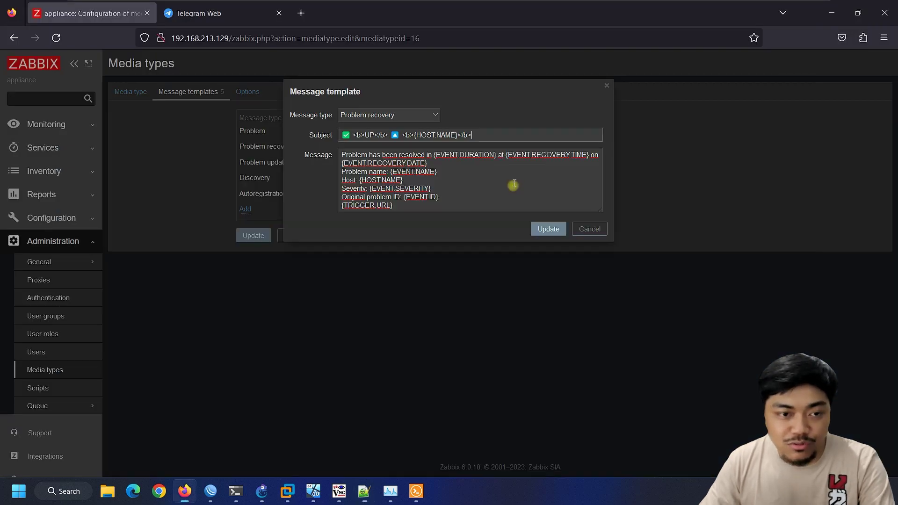
left_click_drag(403, 207, 303, 150)
key("ctrl+v")
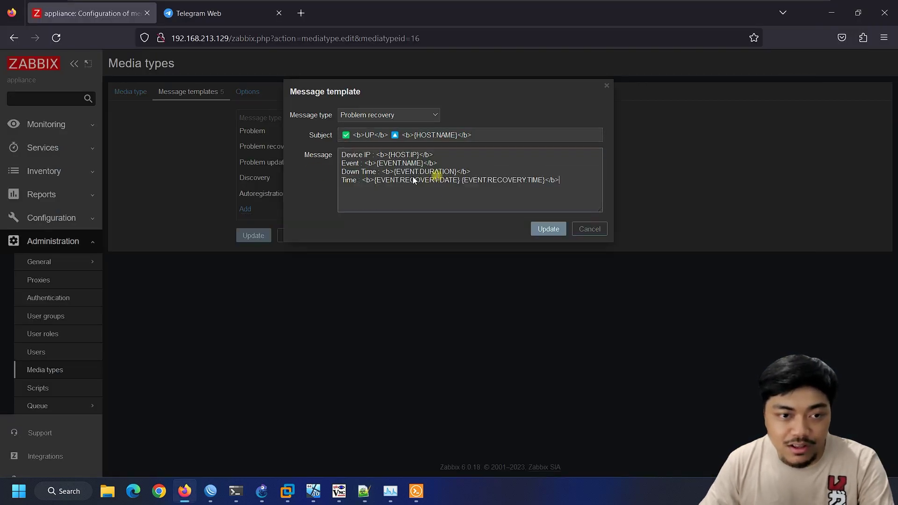
Review the Down Time line with {EVENT.DURATION} in the recovery message and save the Problem recovery template
left_click(471, 163)
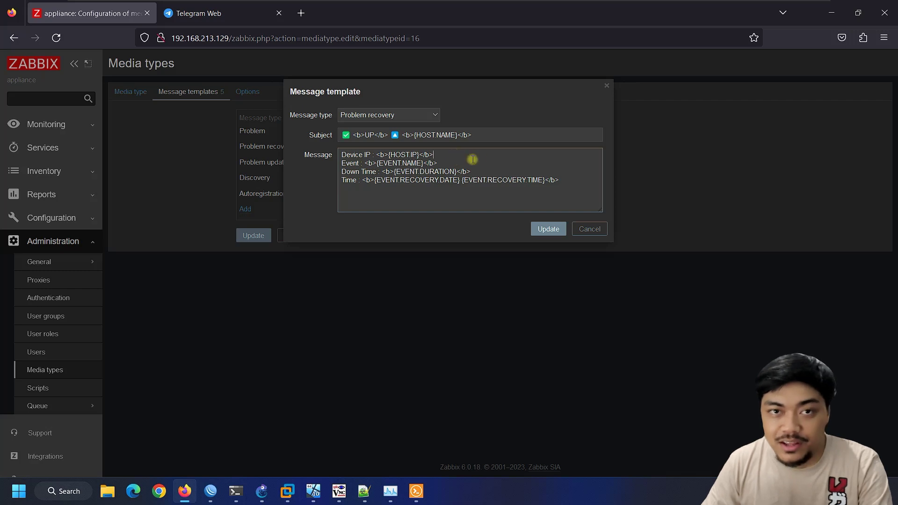
key("Up")
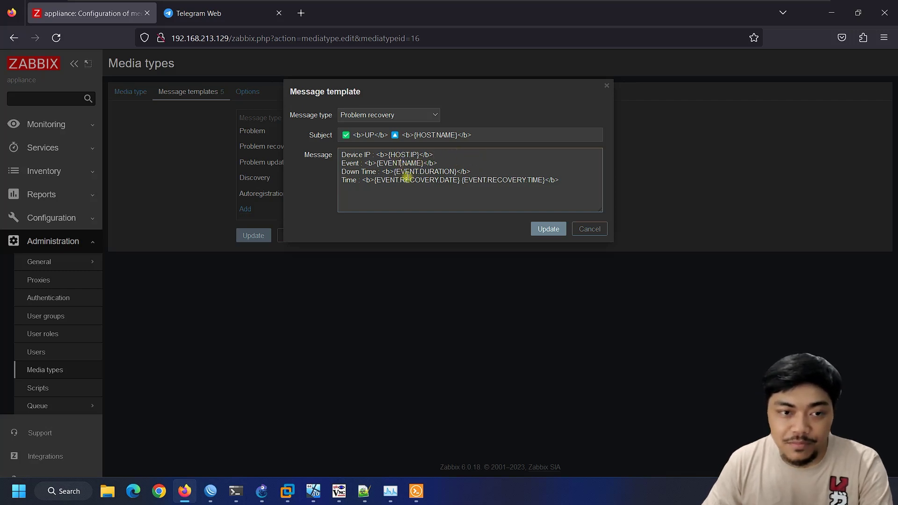
left_click_drag(340, 171, 473, 172)
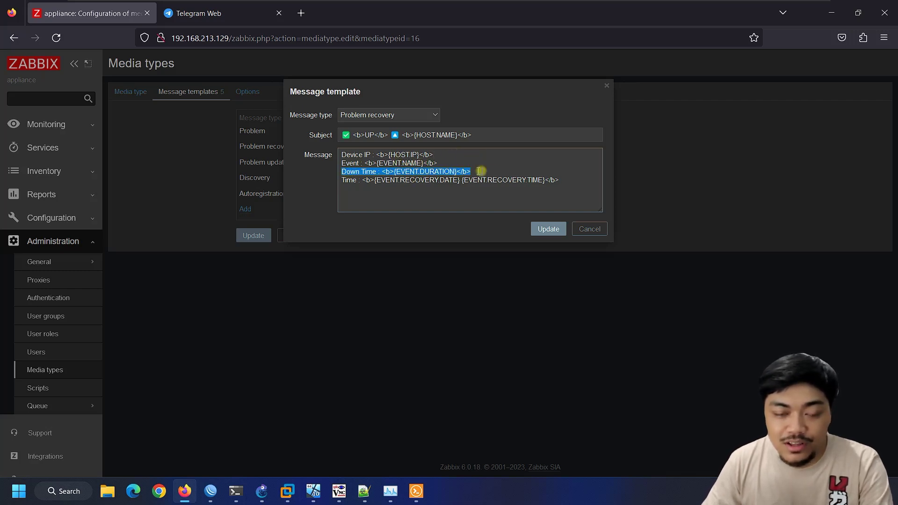
left_click(486, 171)
left_click_drag(393, 171, 450, 173)
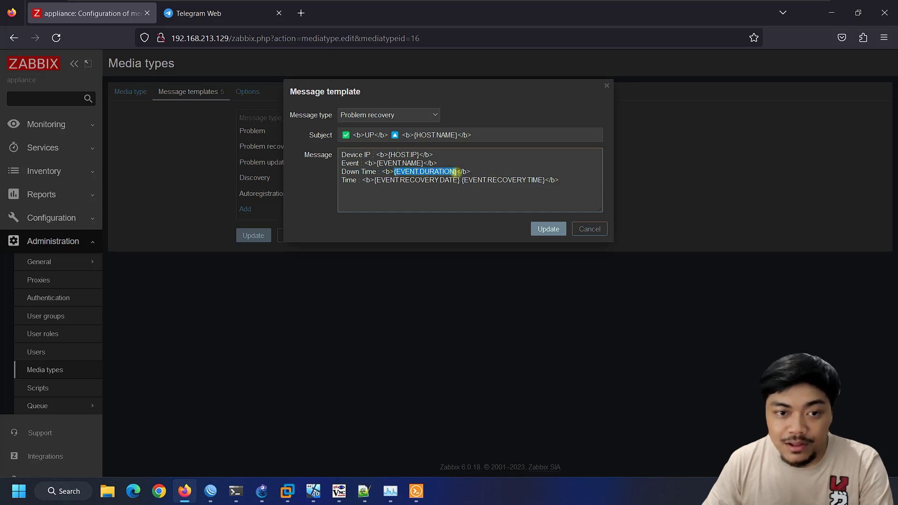
left_click(445, 148)
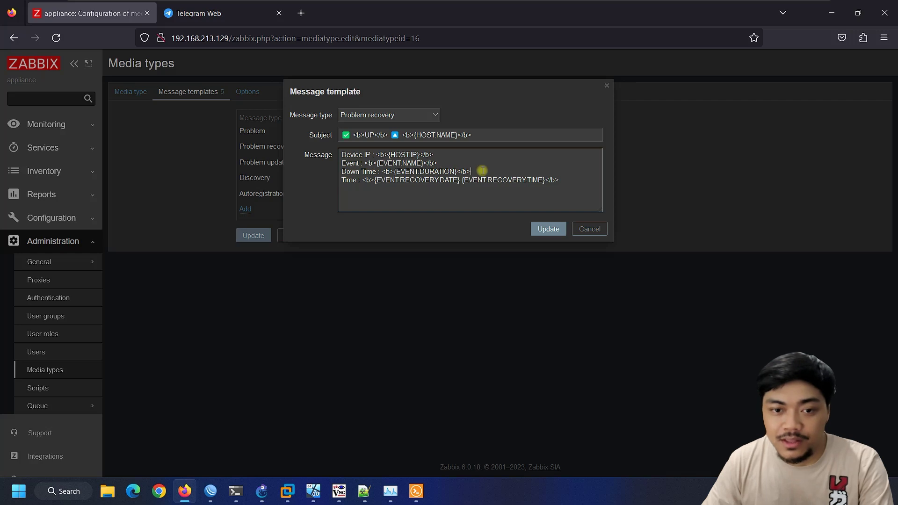
left_click(546, 229)
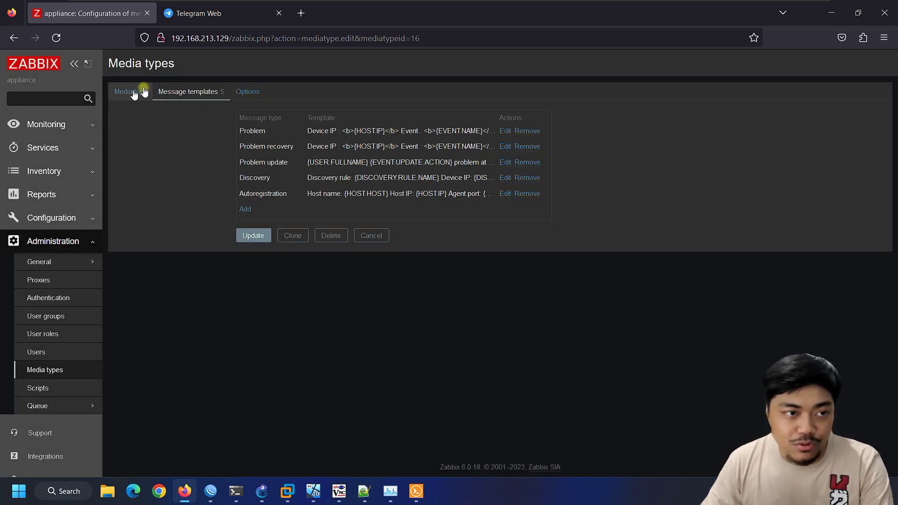
Save the Telegram media type and reopen it from the media types list to check its parameters
right_click(252, 238)
left_click(251, 239)
scroll(416, 243, "down", 2)
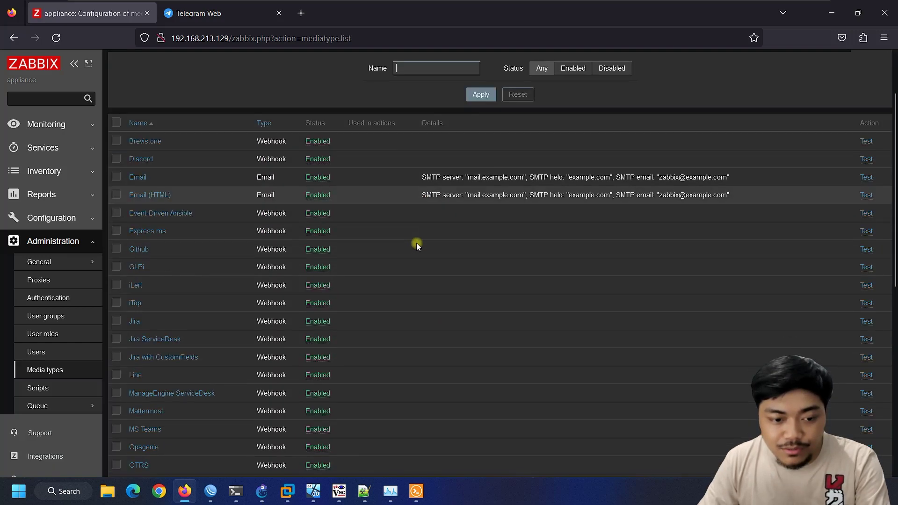
scroll(417, 242, "down", 8)
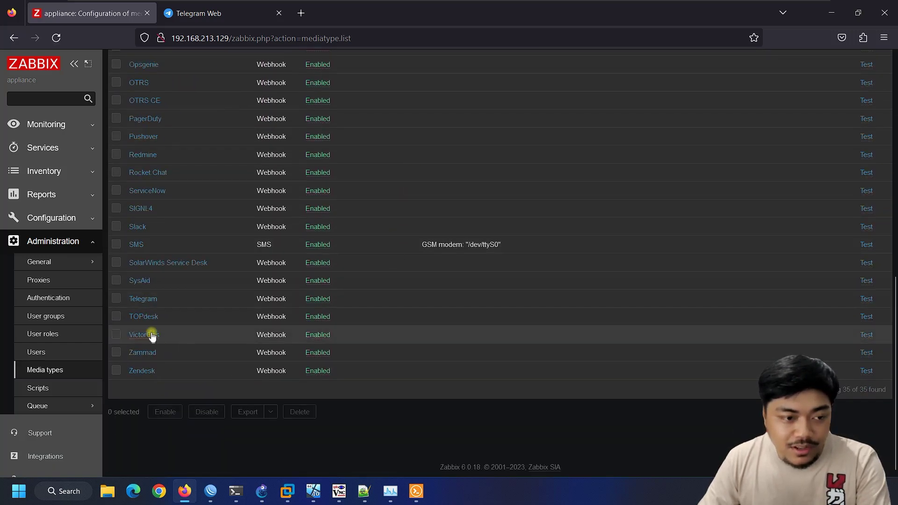
left_click(145, 299)
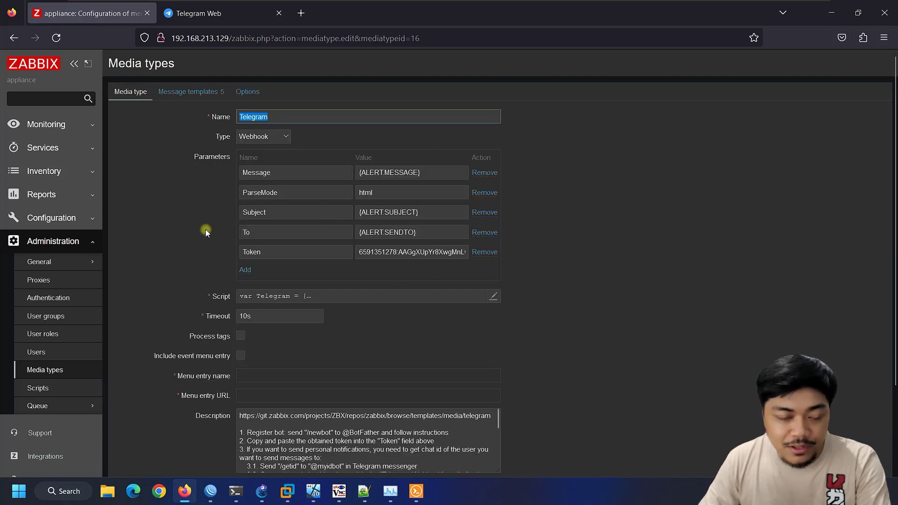
left_click(166, 192)
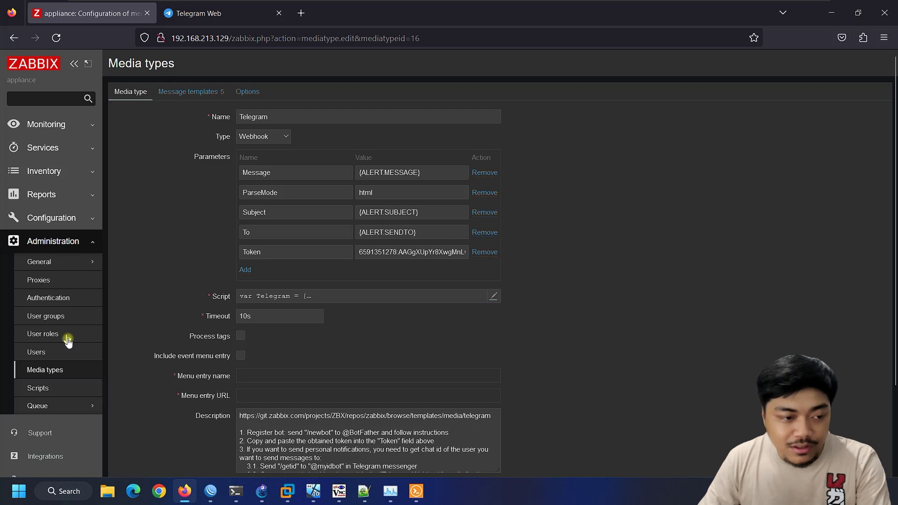
Start a new trigger action in the configuration's trigger actions and name it Telegram
scroll(67, 342, "down", 2)
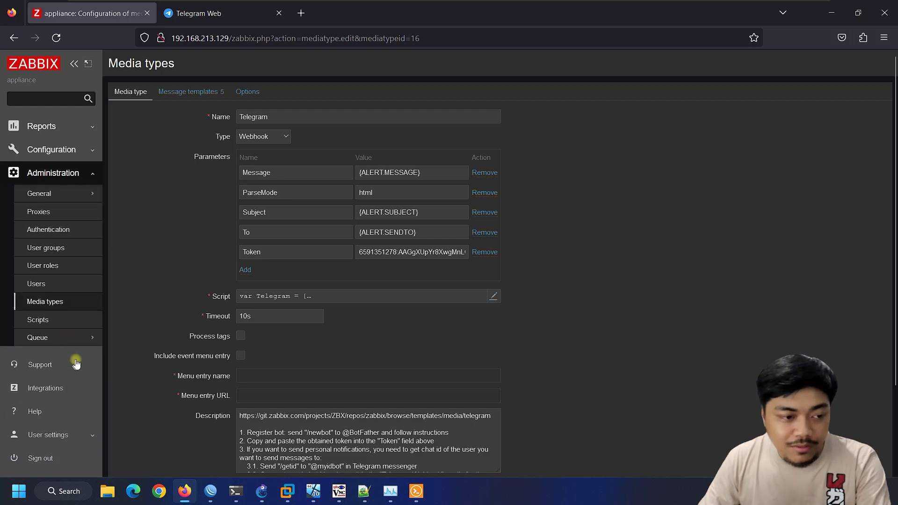
left_click(73, 150)
mouse_move(64, 280)
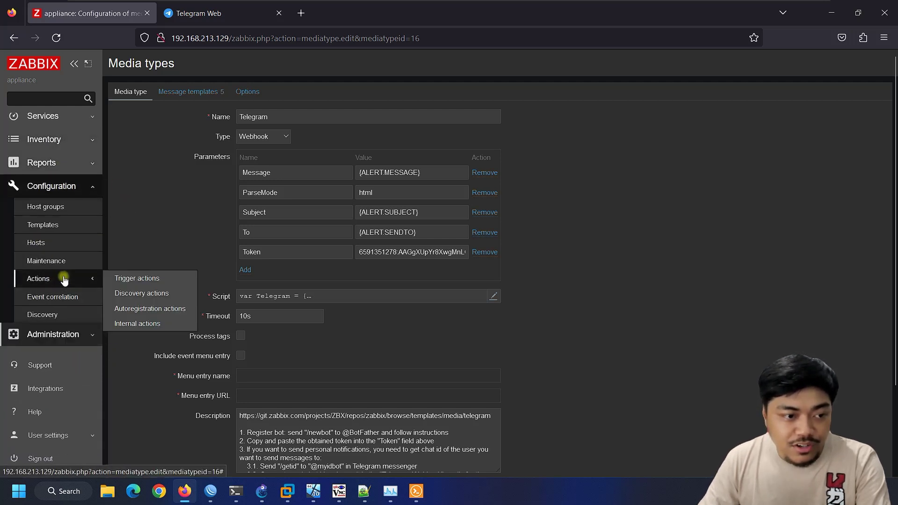
left_click(145, 279)
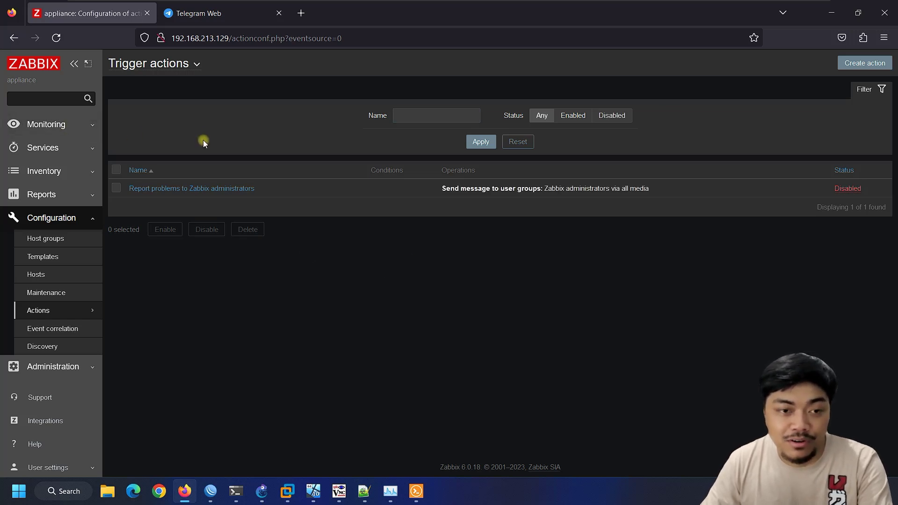
left_click(858, 65)
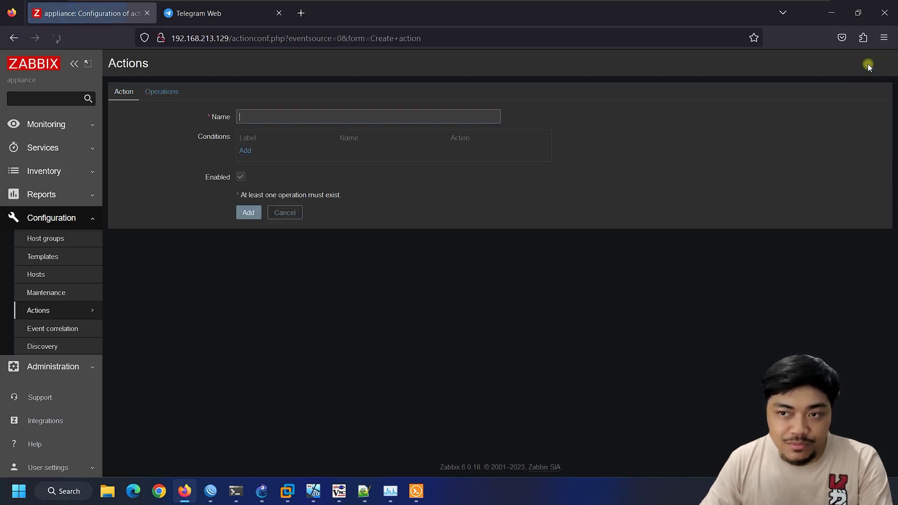
left_click(263, 118)
type("Telegram")
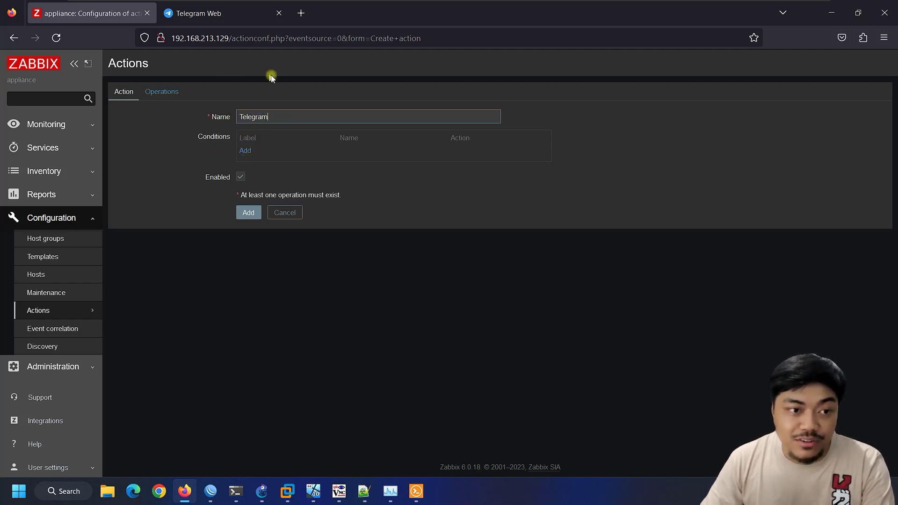
Add a condition to the Telegram action requiring the host group to equal Router
left_click(248, 150)
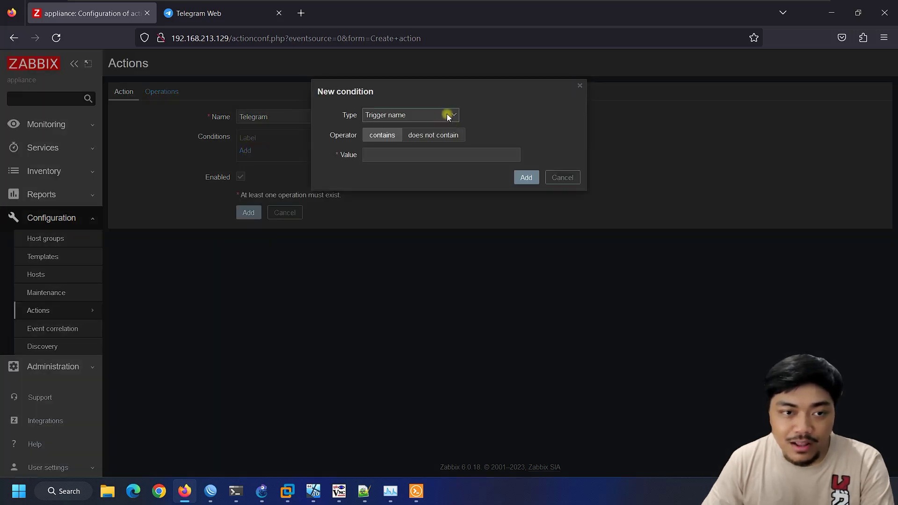
left_click(450, 115)
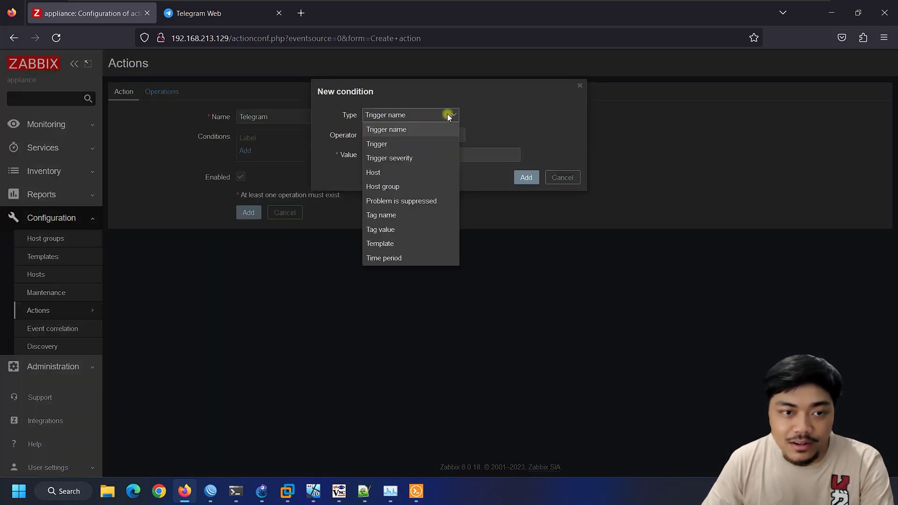
left_click(408, 186)
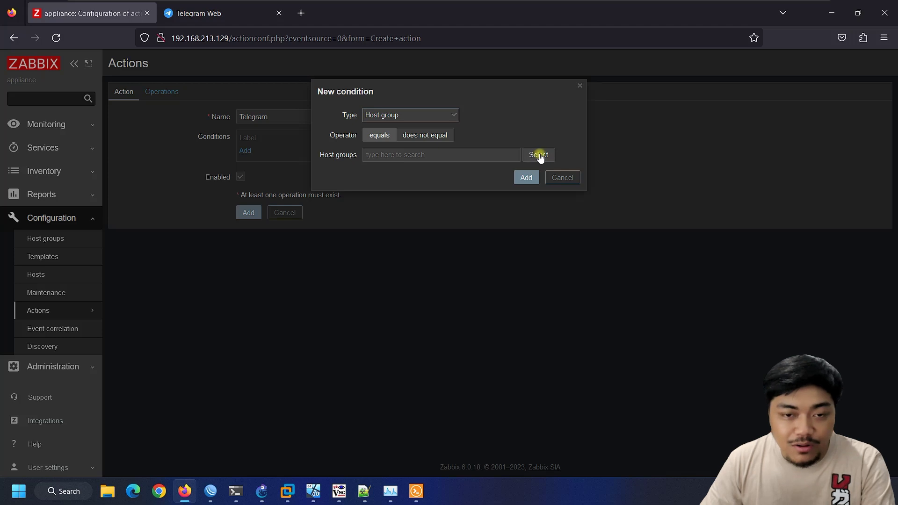
left_click(536, 155)
scroll(388, 276, "down", 5)
scroll(339, 339, "up", 3)
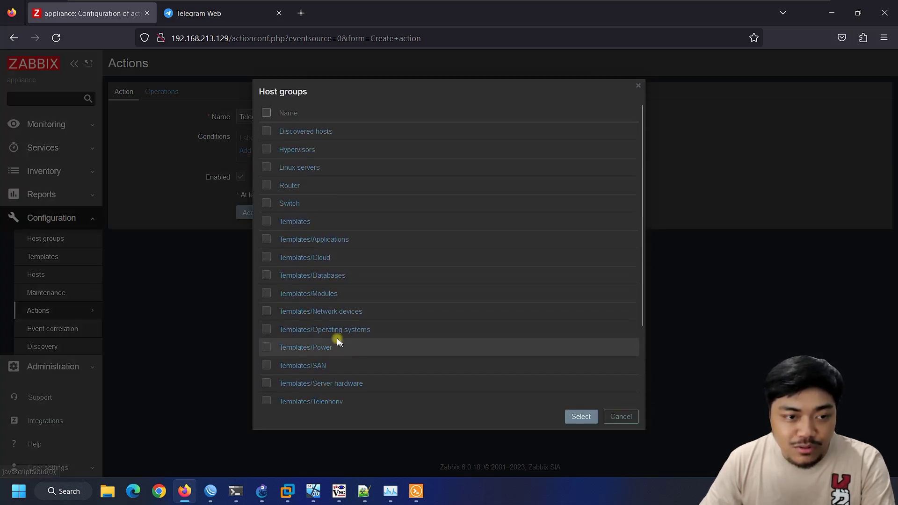
left_click(289, 184)
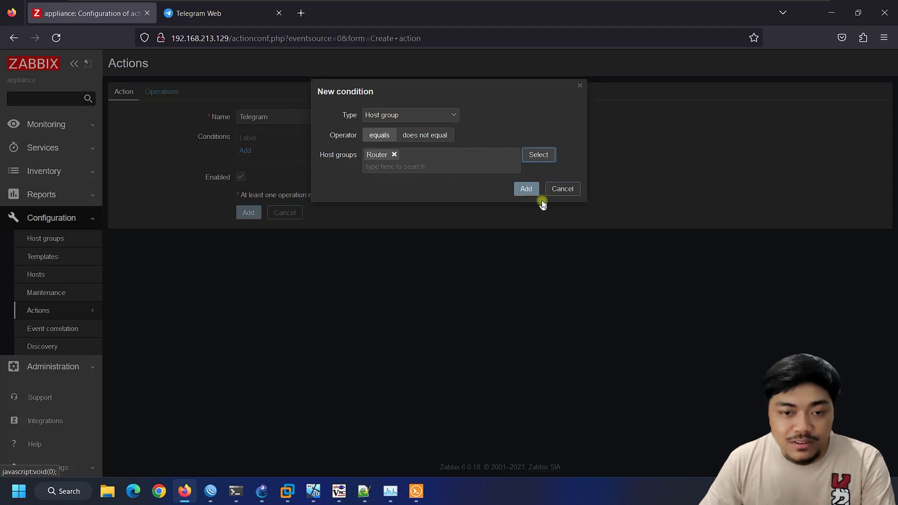
left_click(527, 190)
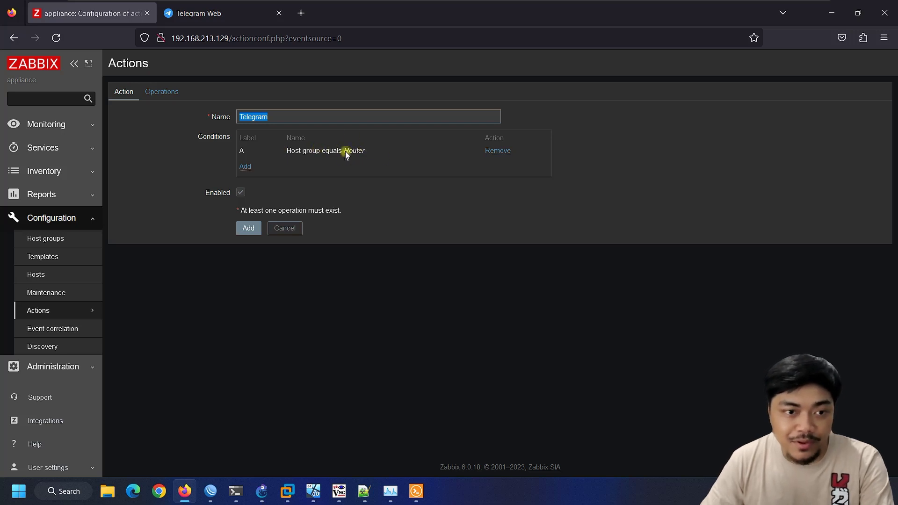
left_click(367, 150)
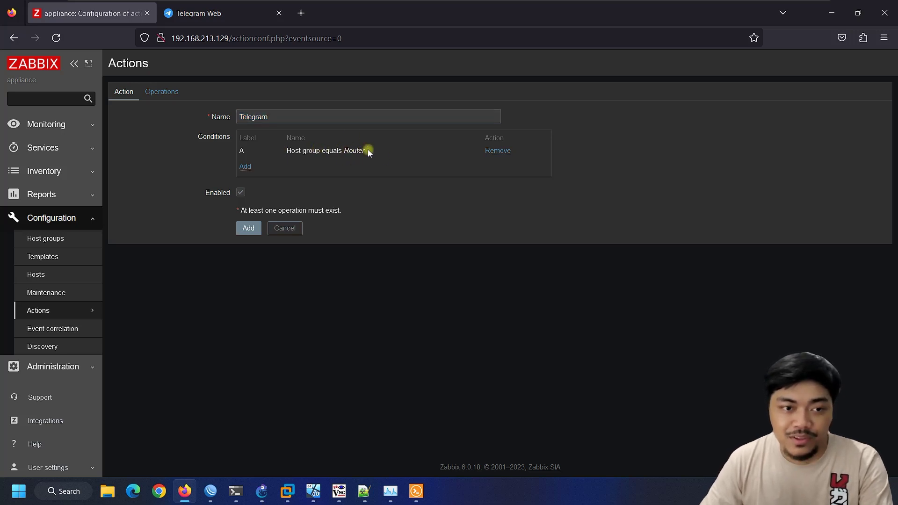
Add conditions to the Telegram action for the host groups Switch and Linux servers, using the equals operator
left_click(245, 166)
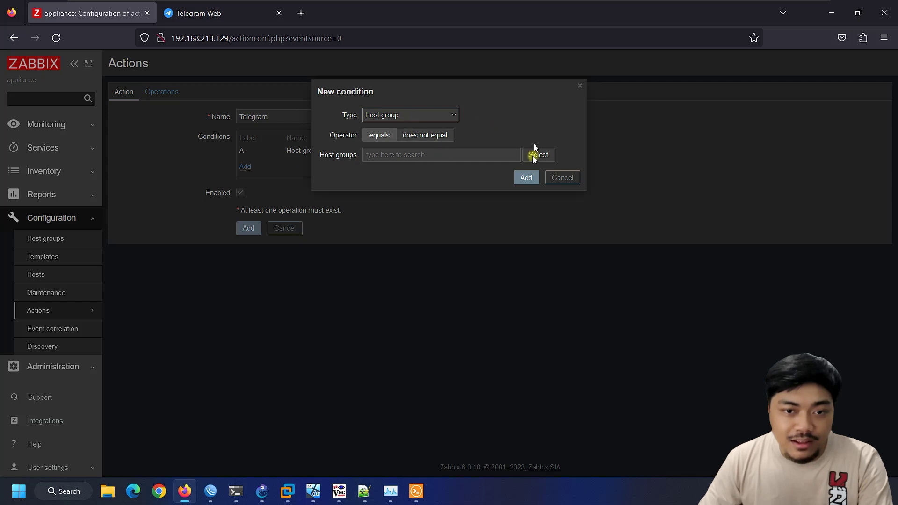
left_click(538, 155)
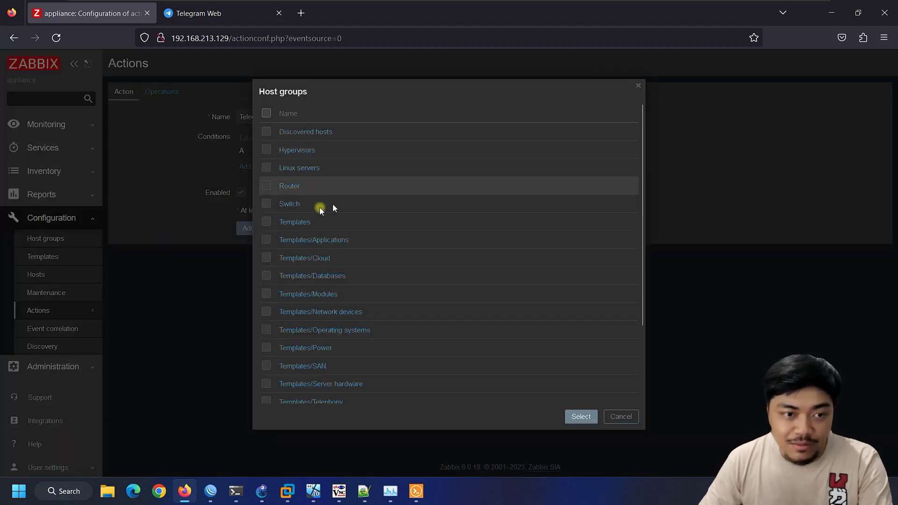
left_click(289, 204)
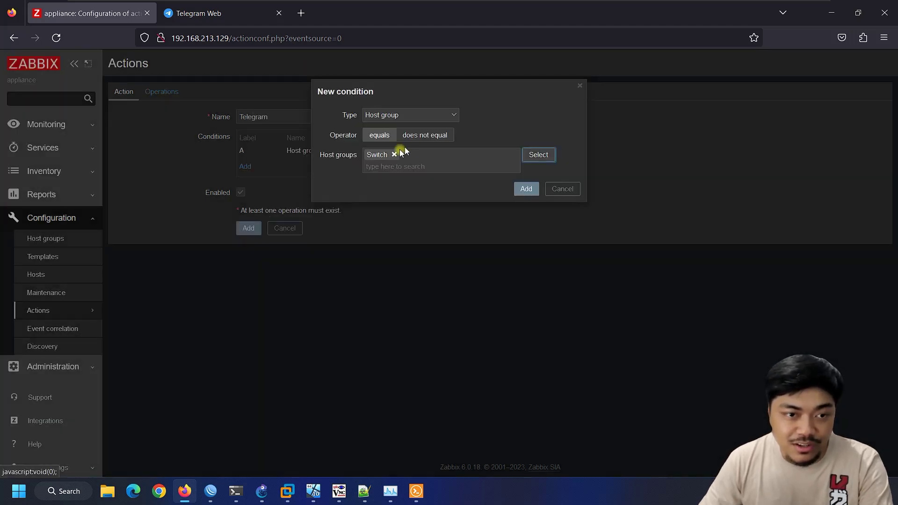
left_click(542, 157)
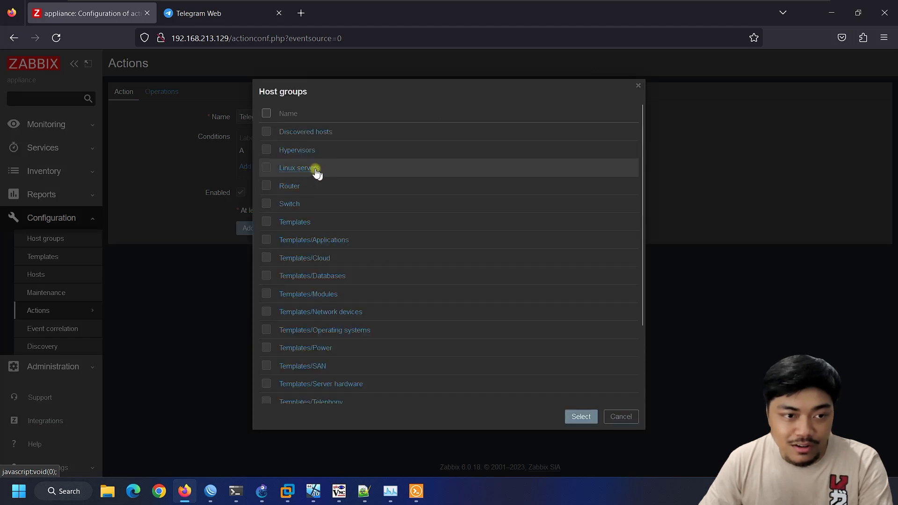
left_click(301, 165)
left_click(524, 189)
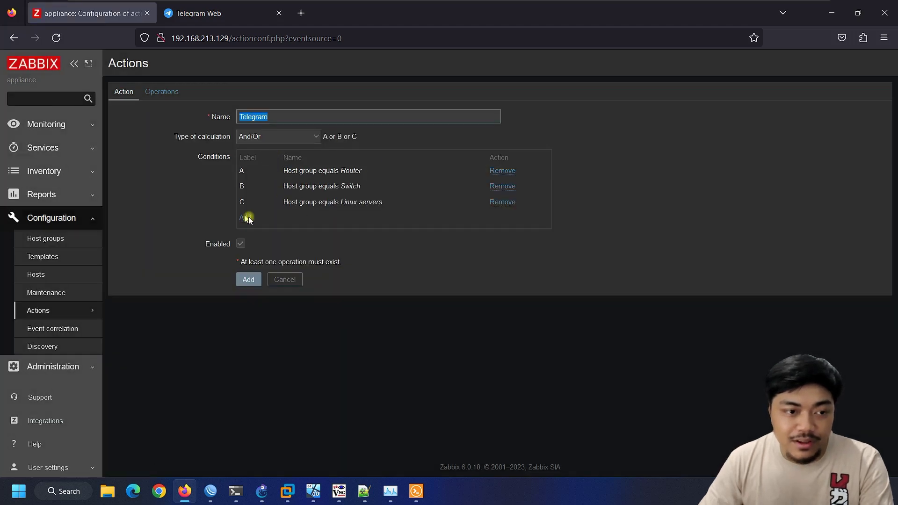
Start a send-message operation for the Telegram action and choose Admin as the recipient user
left_click(151, 94)
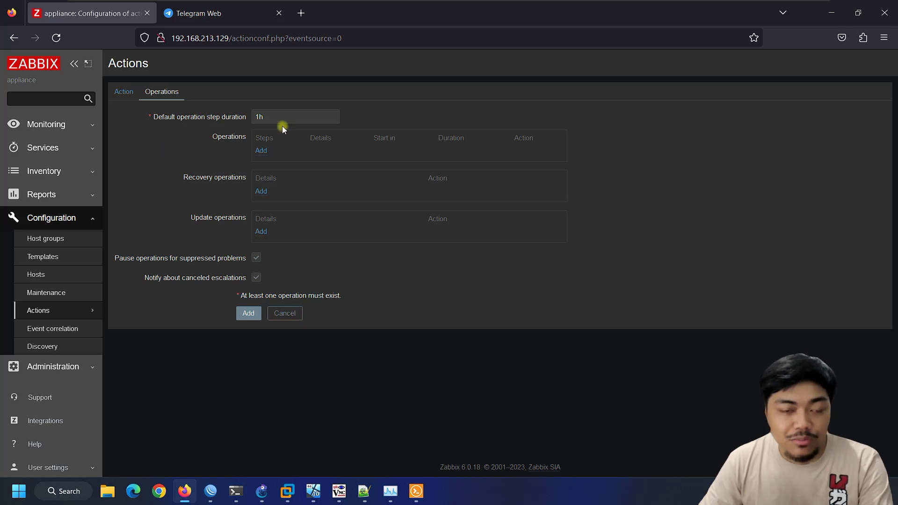
left_click(261, 150)
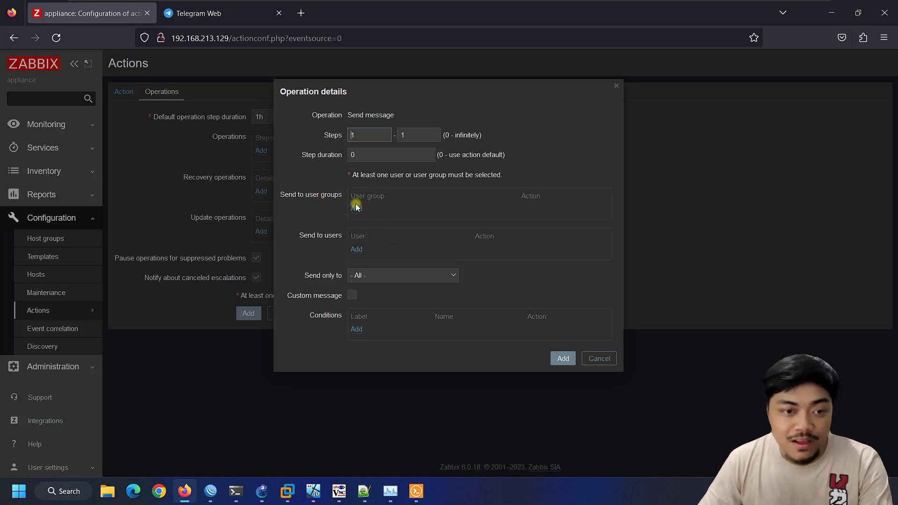
left_click(357, 250)
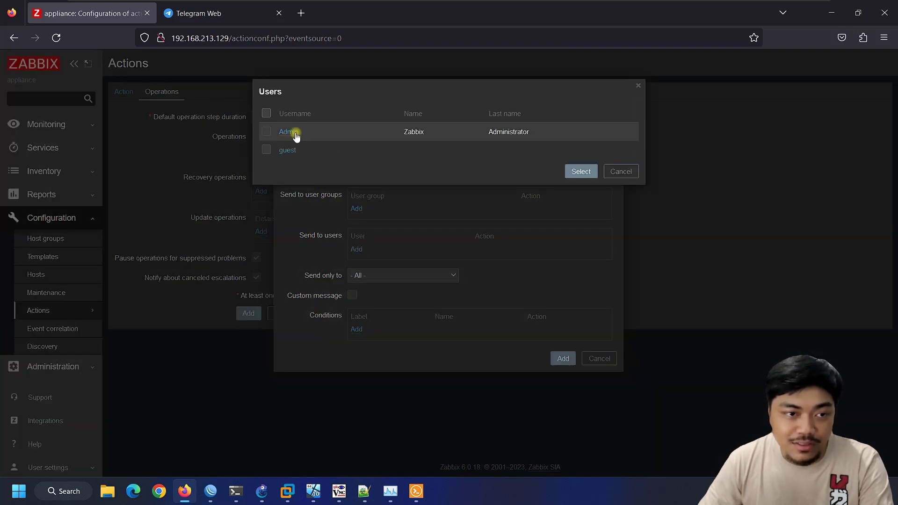
left_click(296, 134)
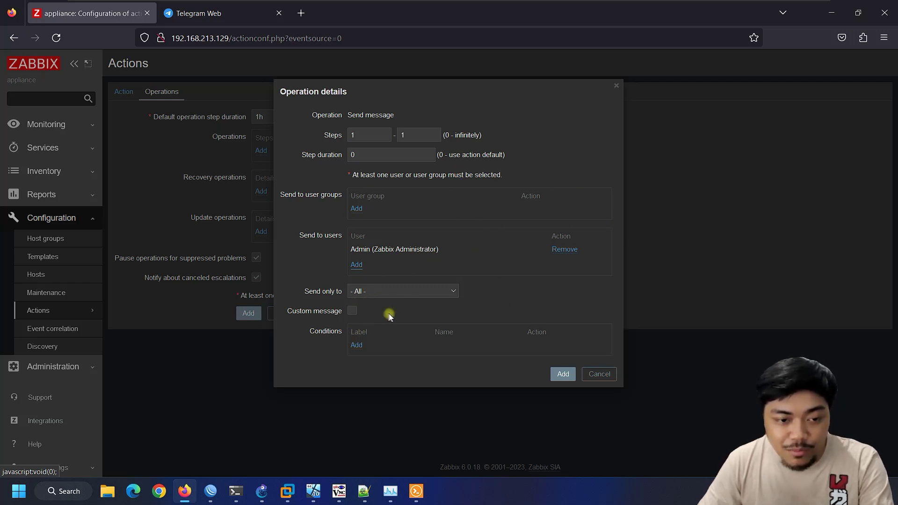
left_click(352, 311)
left_click(372, 331)
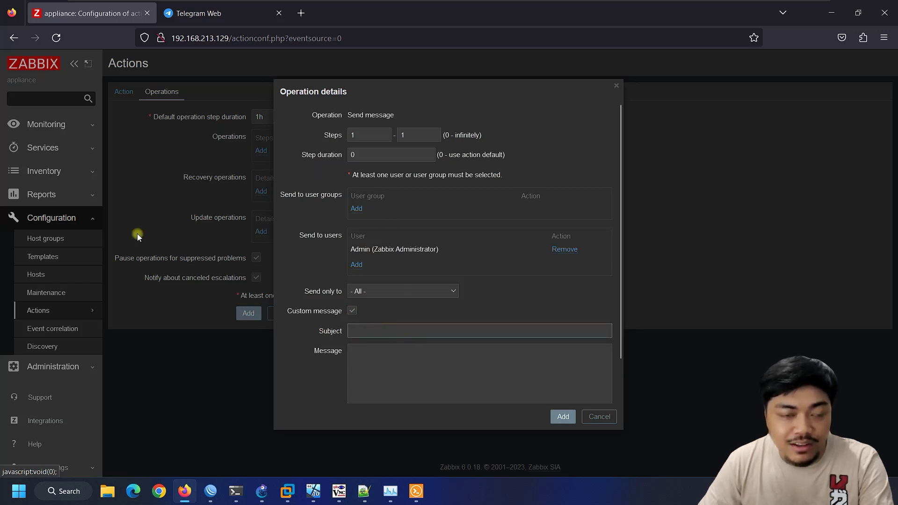
left_click(364, 491)
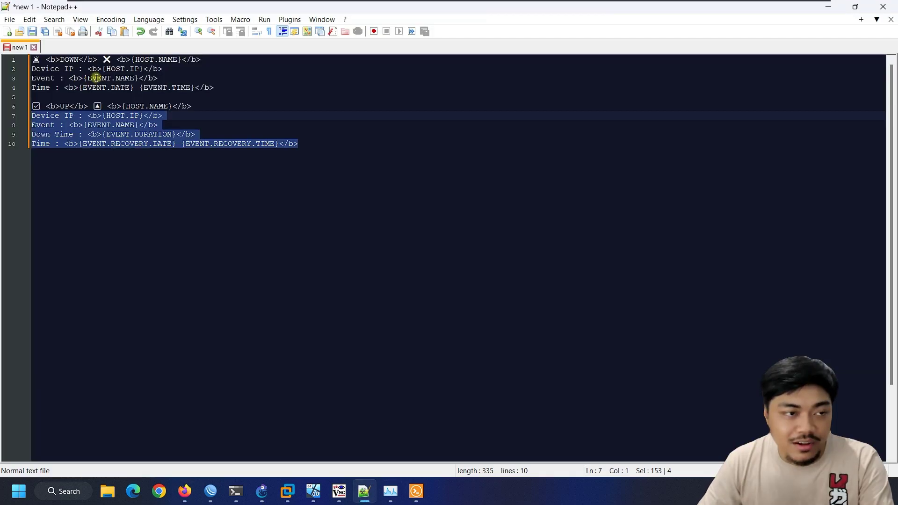
left_click_drag(214, 89, 8, 59)
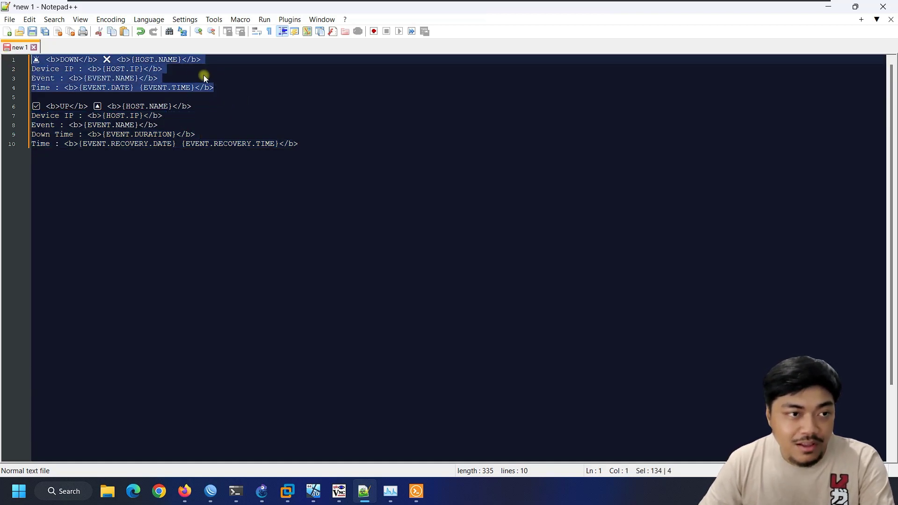
left_click_drag(207, 59, 31, 59)
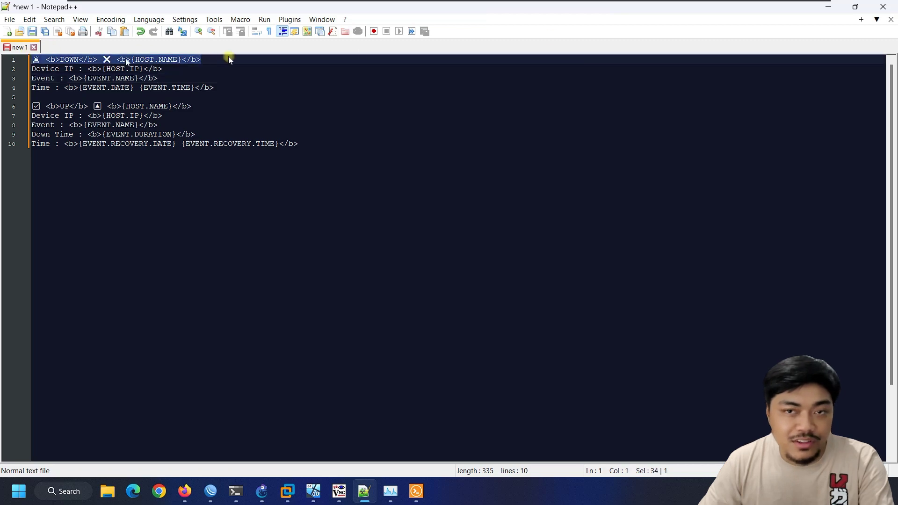
left_click(829, 10)
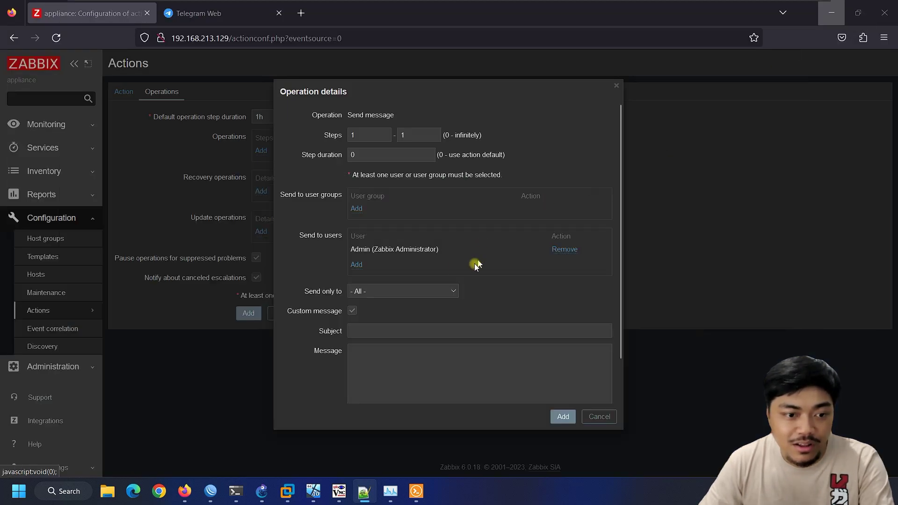
left_click(405, 350)
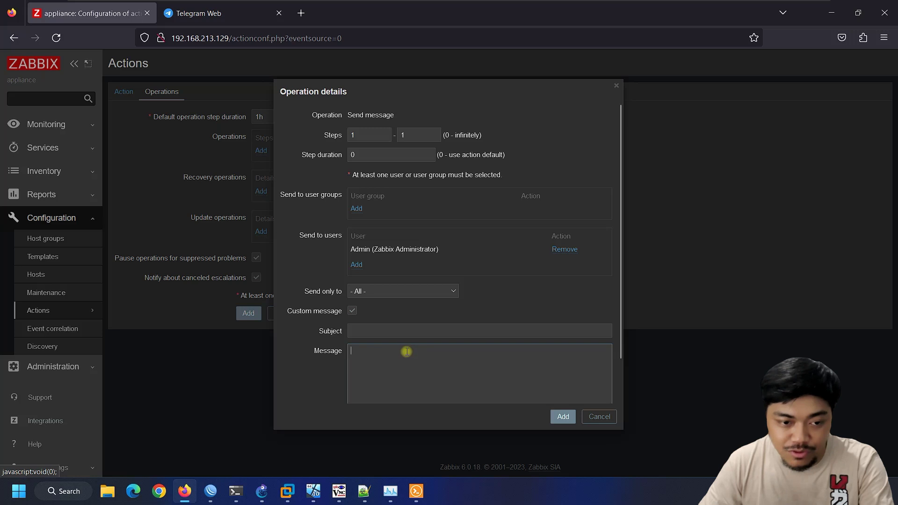
left_click(352, 310)
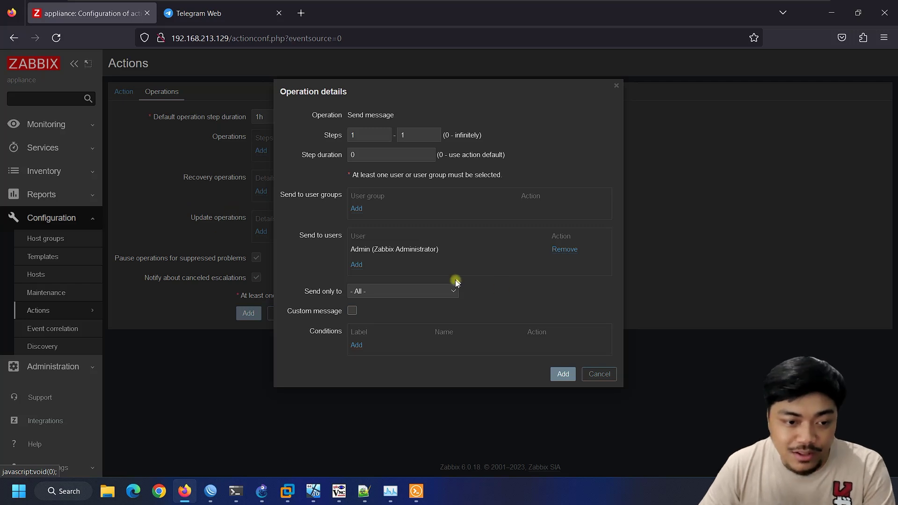
Add the prepared operation plus a recovery operation that sends a message to the Admin user, and save the Telegram action
left_click(564, 374)
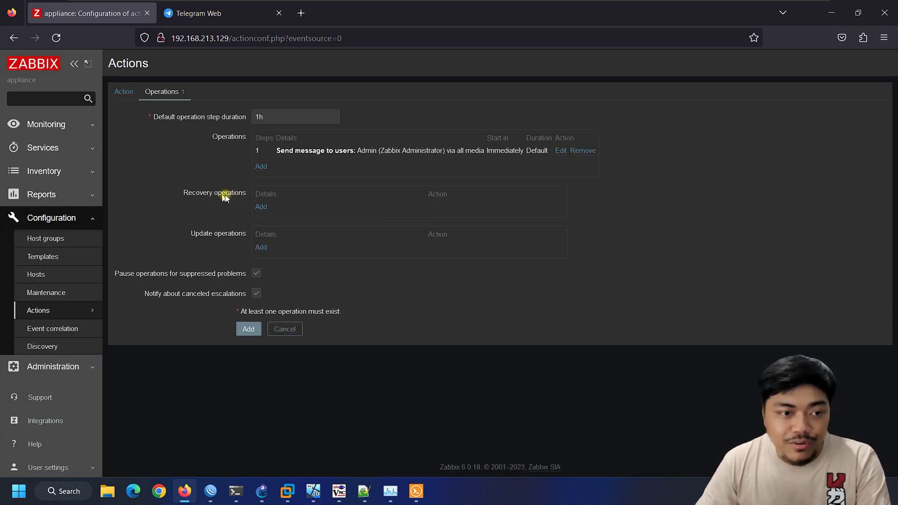
left_click(261, 207)
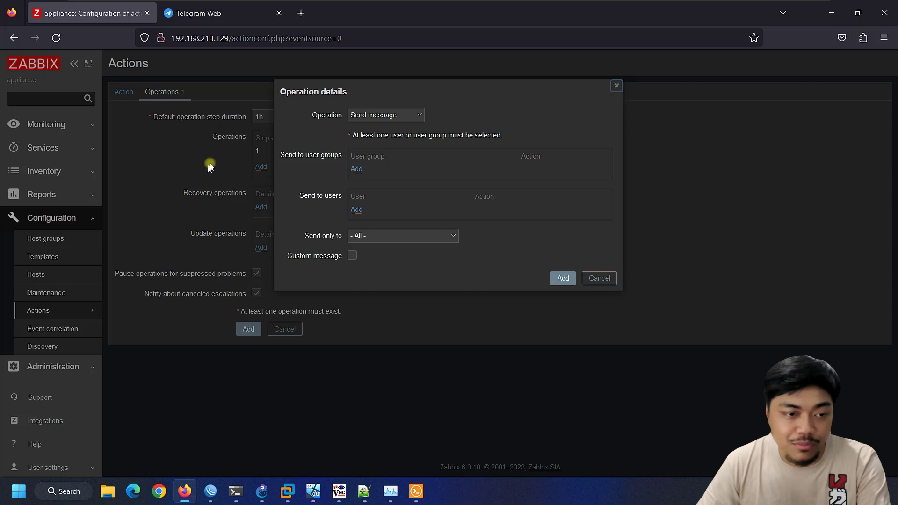
left_click(356, 210)
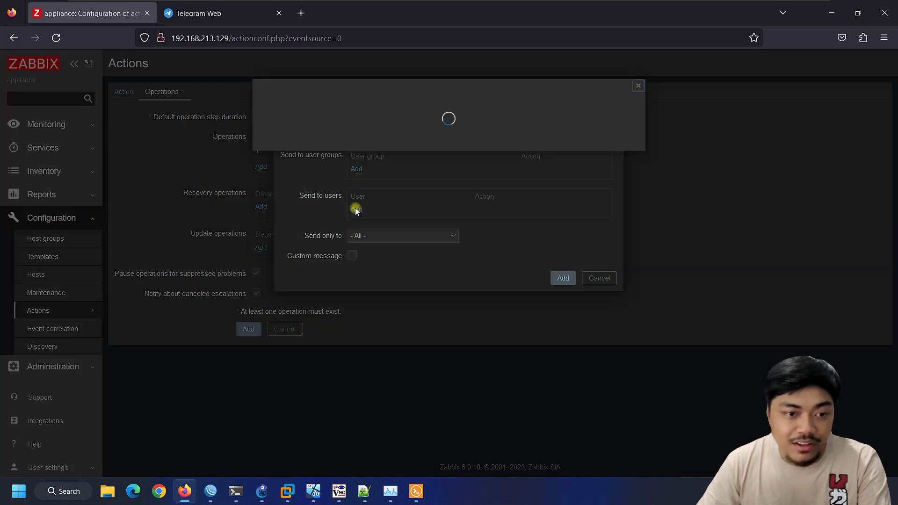
left_click(291, 132)
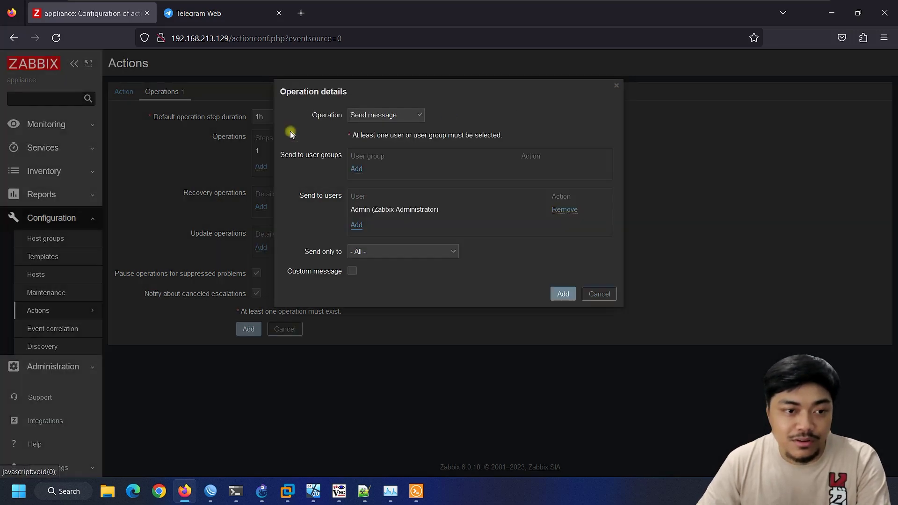
left_click(562, 293)
left_click(248, 350)
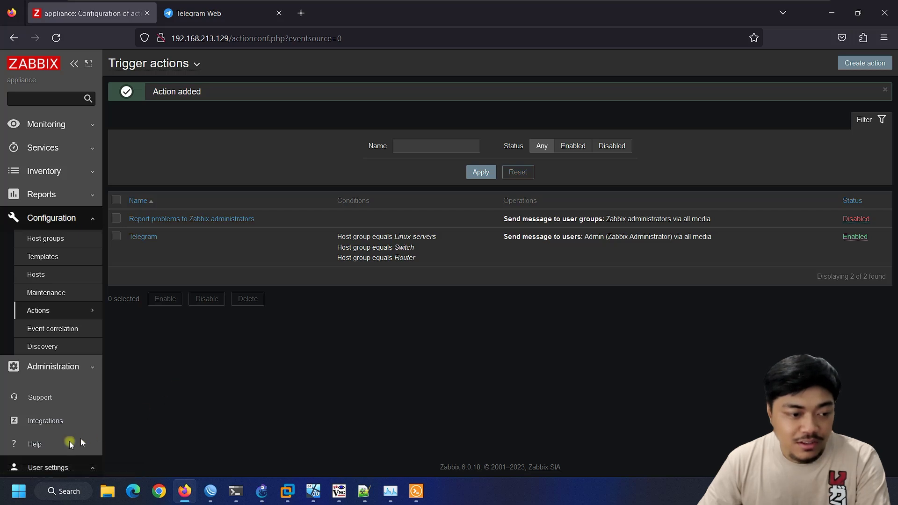
Start a new media entry in the user profile's media settings and set its type to Telegram
left_click(56, 466)
left_click(38, 420)
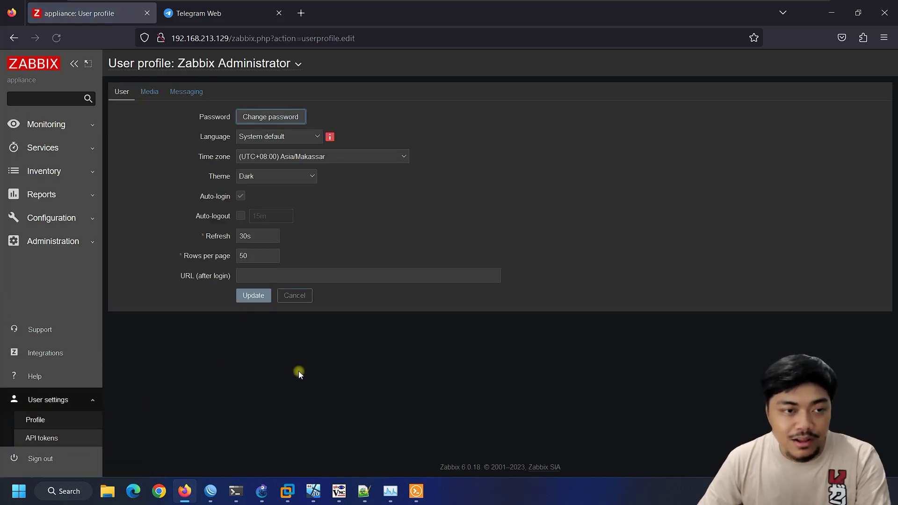
left_click(148, 92)
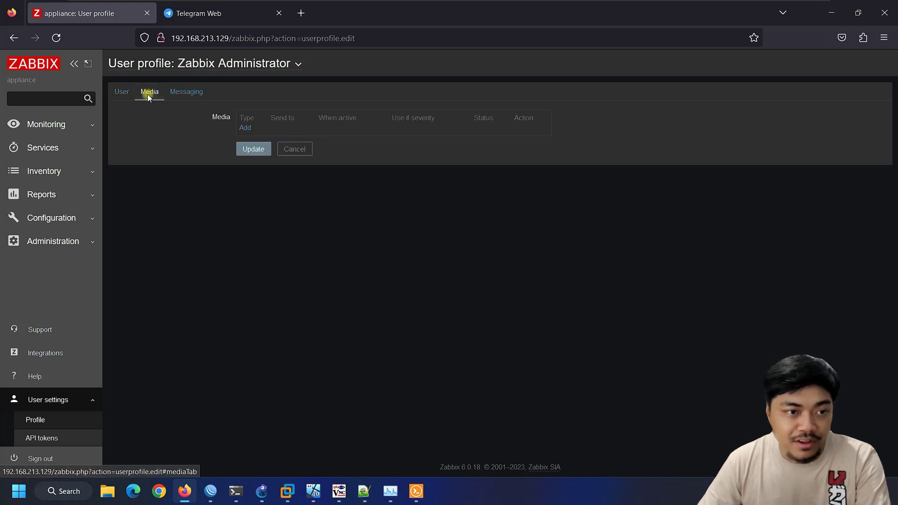
left_click(244, 129)
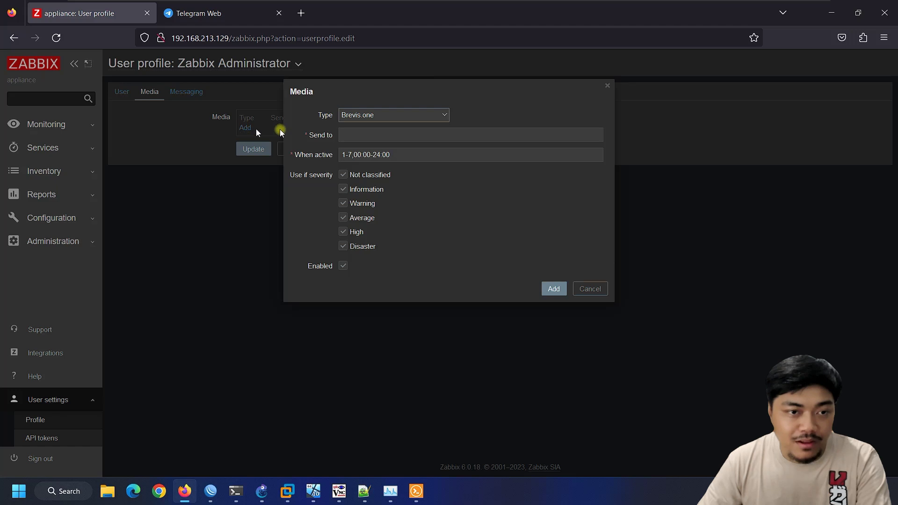
left_click(361, 116)
scroll(401, 225, "down", 5)
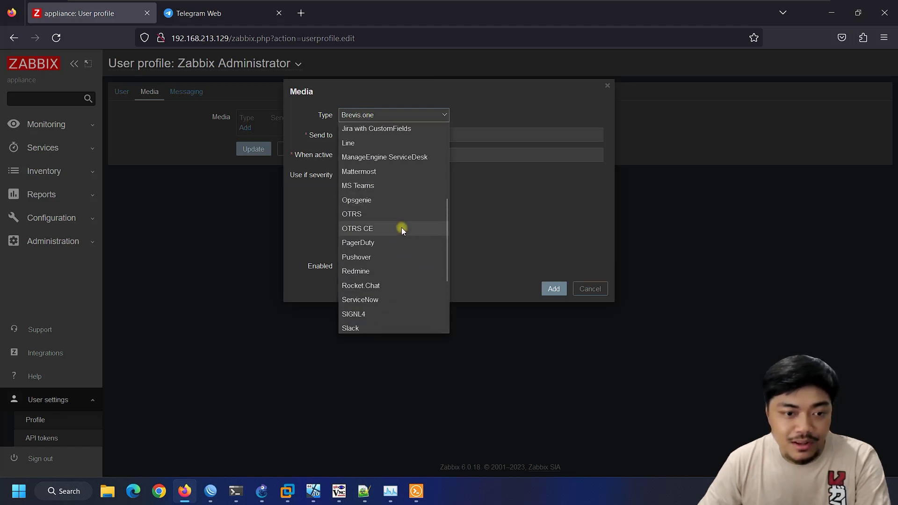
scroll(399, 228, "down", 2)
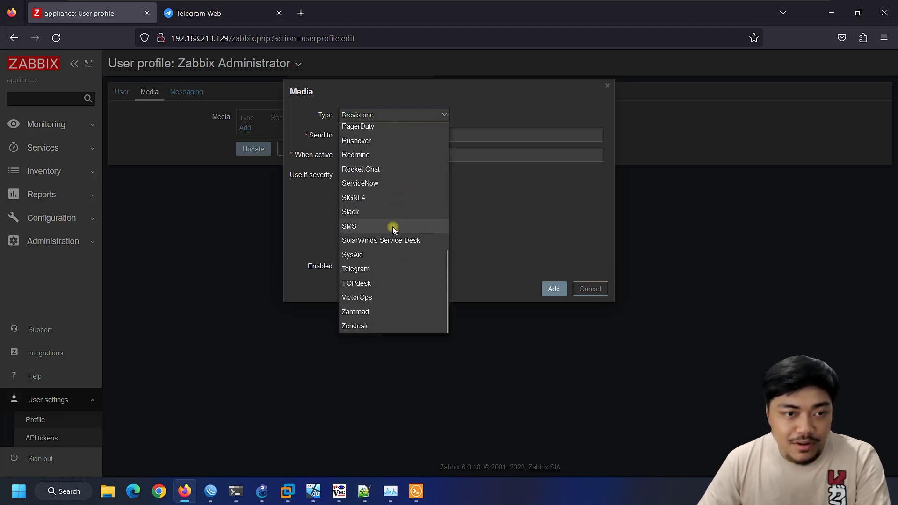
left_click(369, 269)
left_click(370, 135)
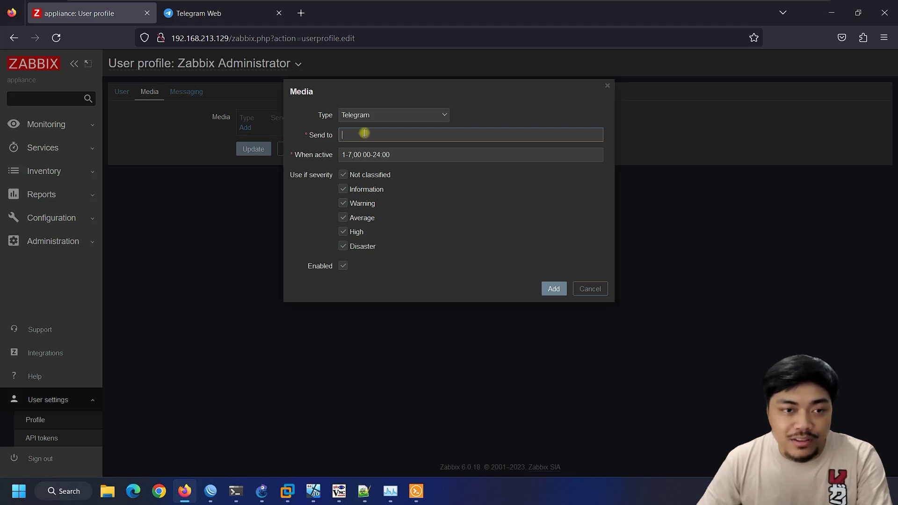
Switch to Telegram Web, open the new bot's chat through the link in BotFather's message, and start the bot
left_click(217, 19)
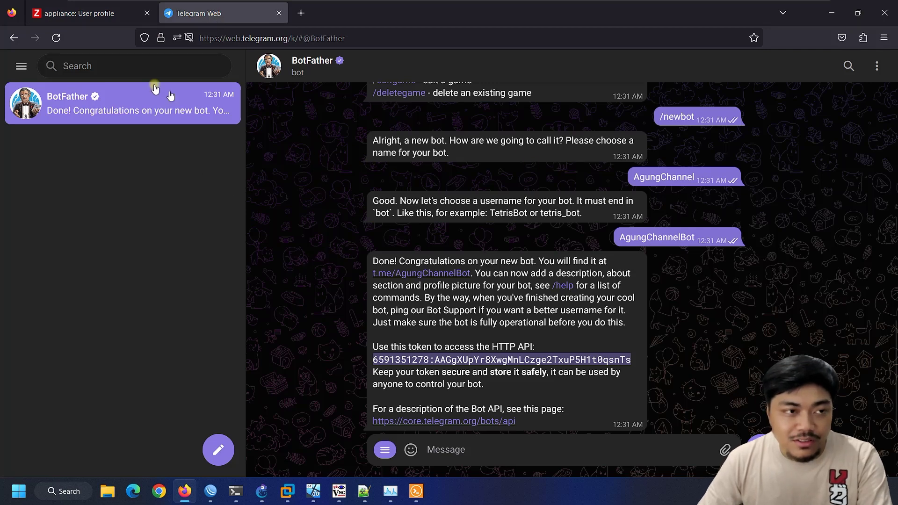
left_click(92, 20)
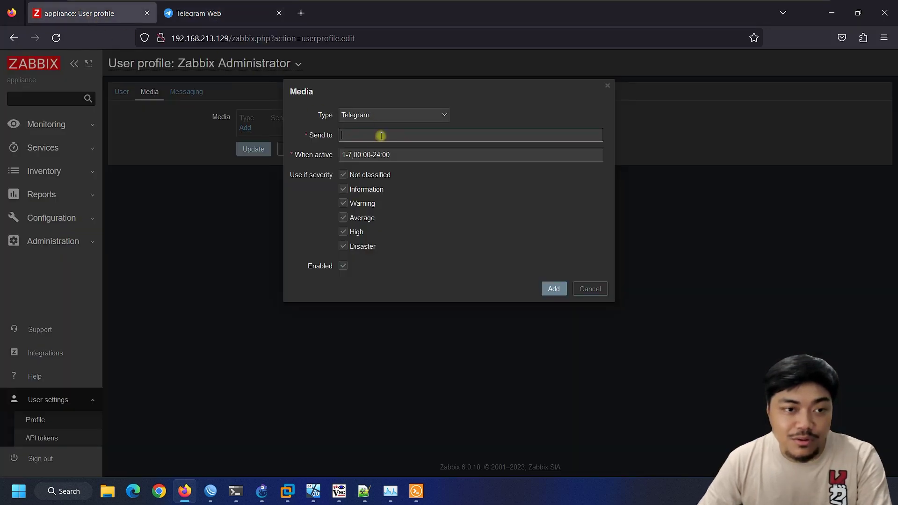
left_click(215, 18)
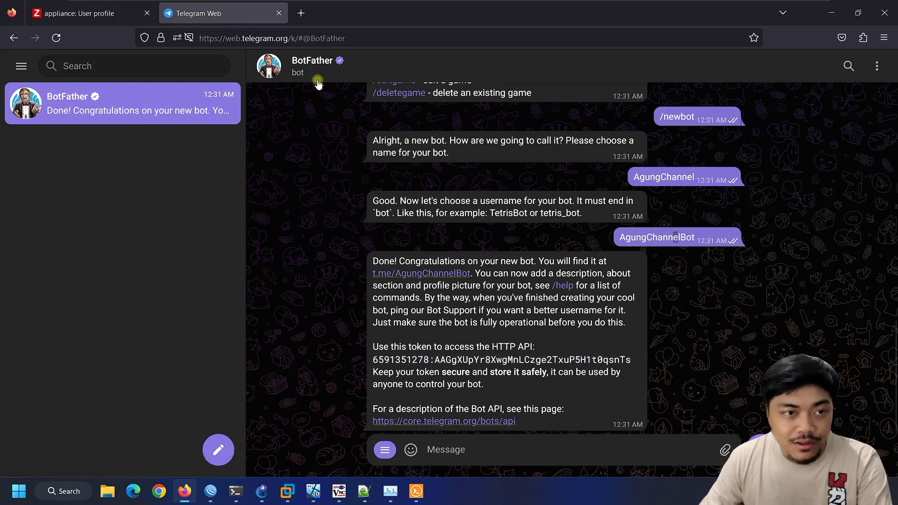
double_click(533, 262)
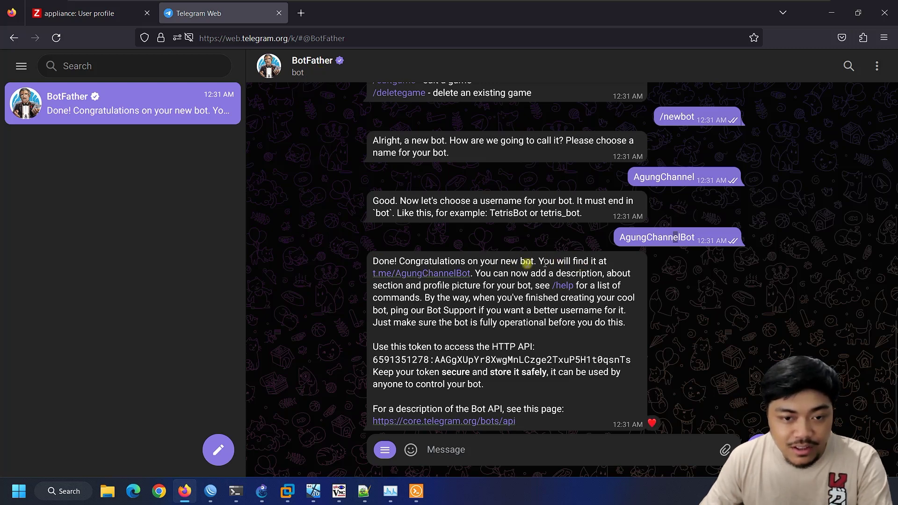
left_click(406, 276)
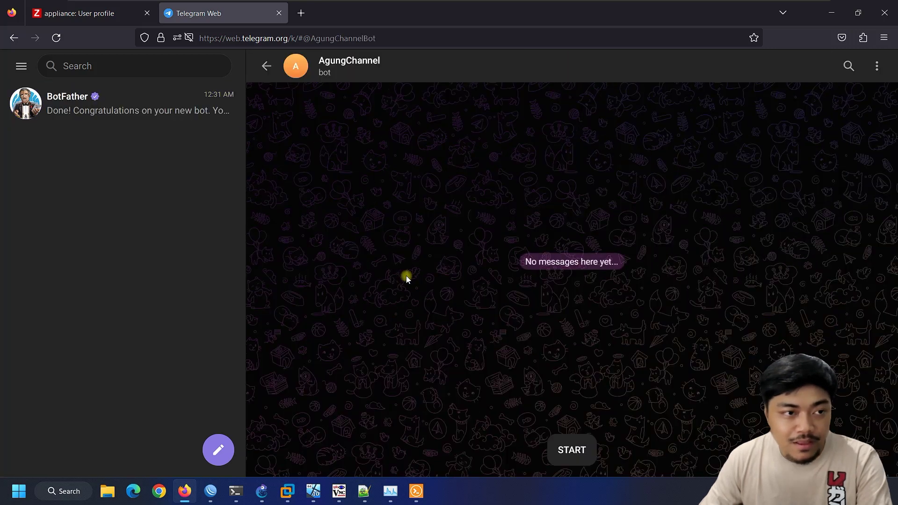
left_click(570, 450)
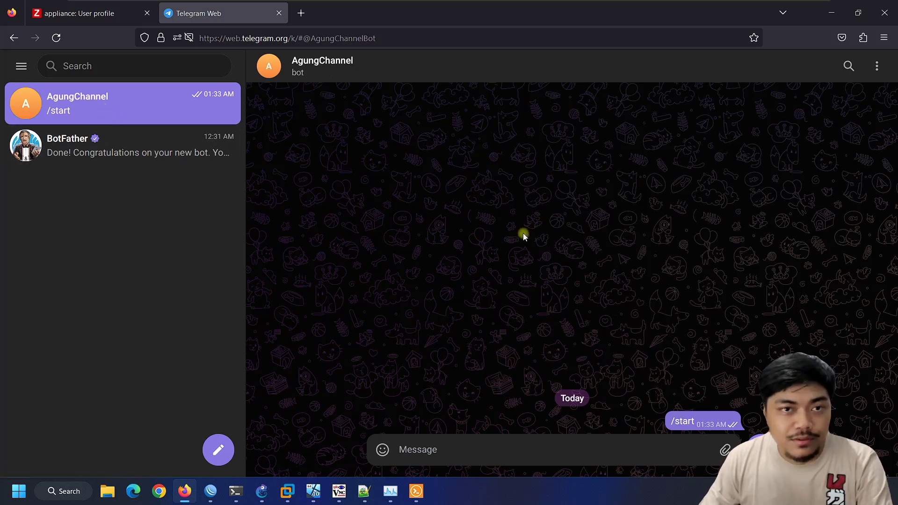
Start a new Telegram group and add the AgungChannel bot as its member
left_click(218, 453)
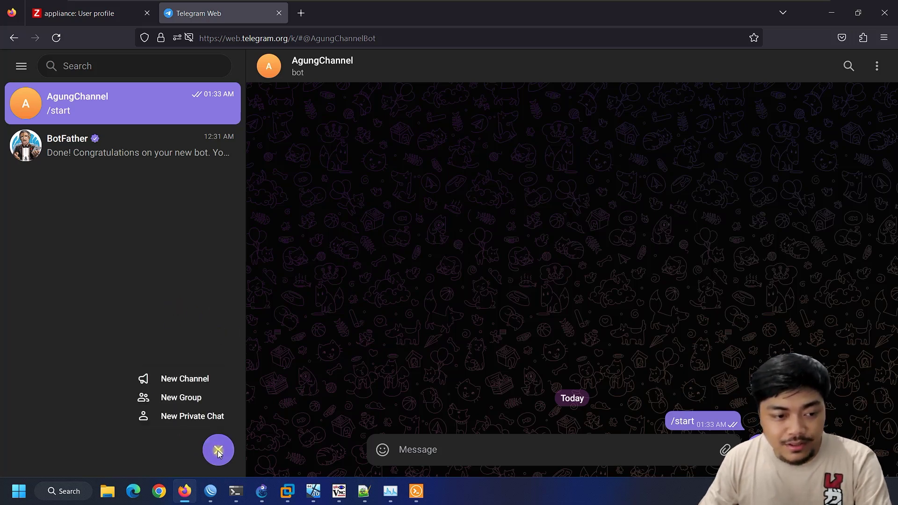
left_click(203, 403)
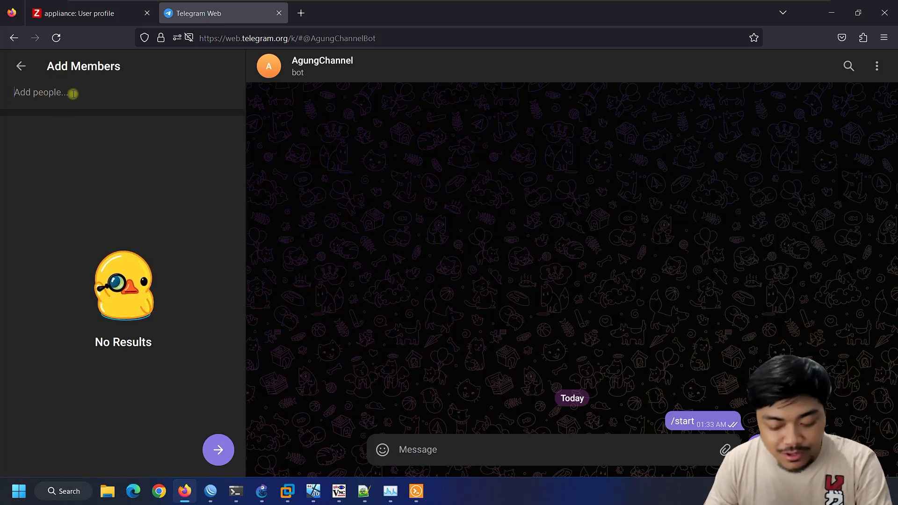
type("Agung")
left_click(21, 136)
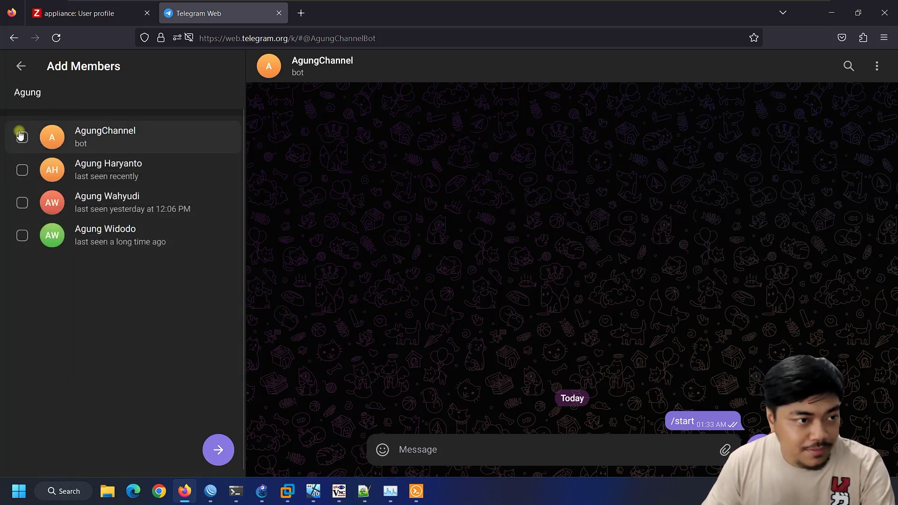
left_click(218, 450)
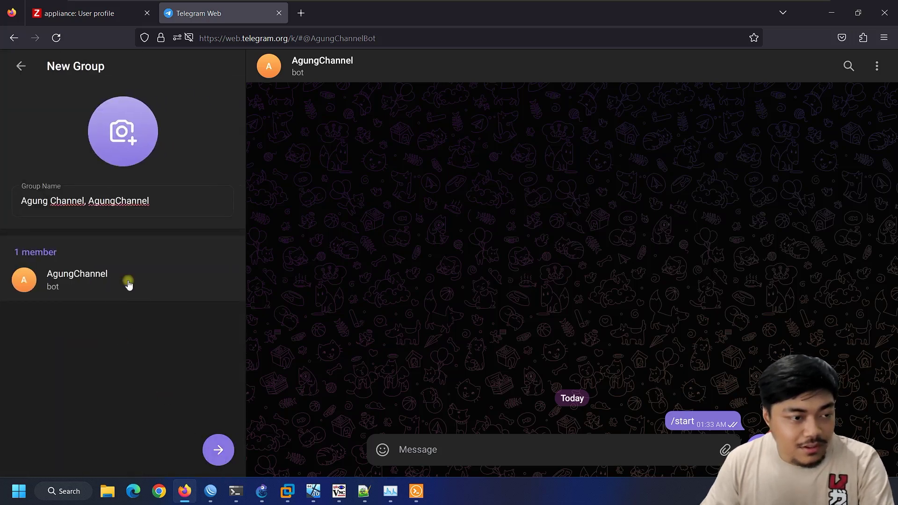
Create the group under the name Agung Channel NMS and open its profile details from the group chat
left_click(130, 215)
left_click_drag(166, 205, 14, 206)
type("Agu")
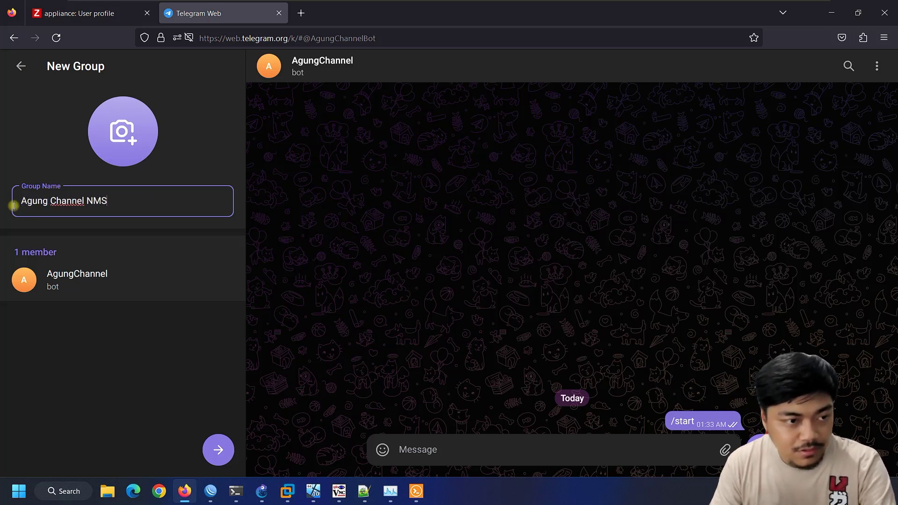
left_click(230, 451)
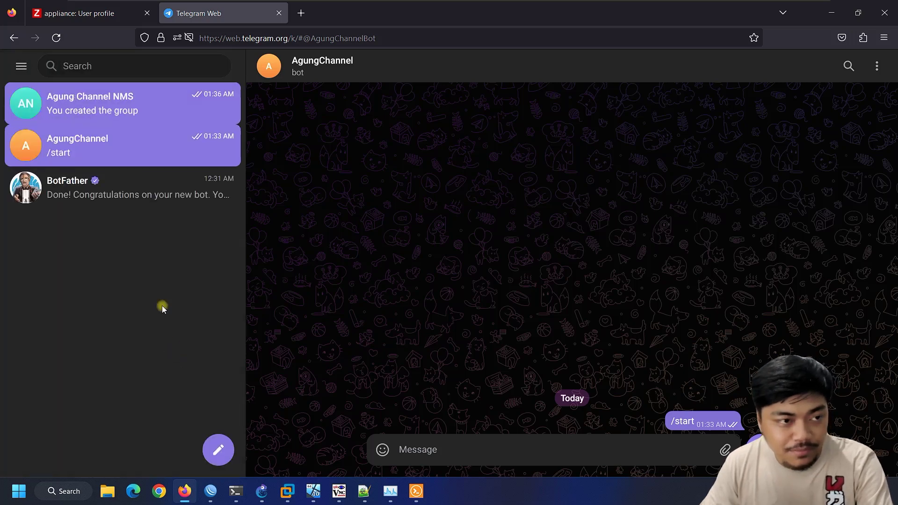
left_click(117, 105)
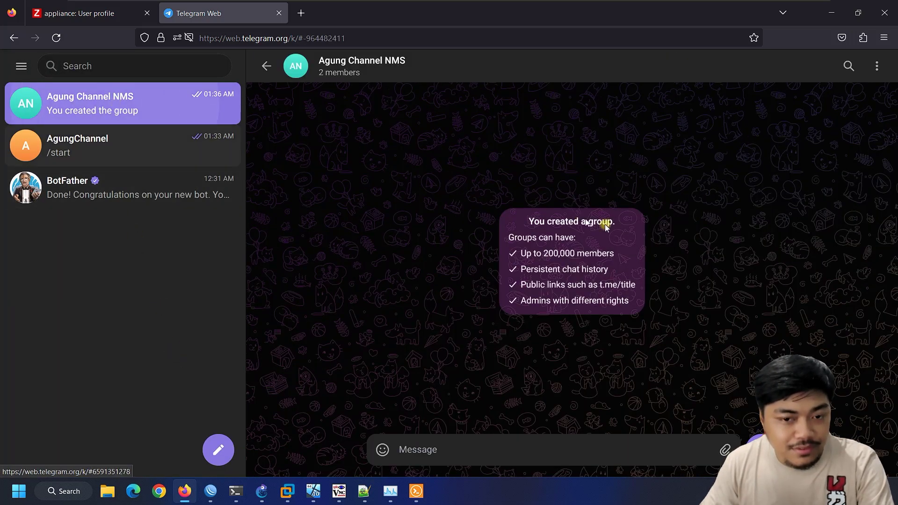
left_click(386, 74)
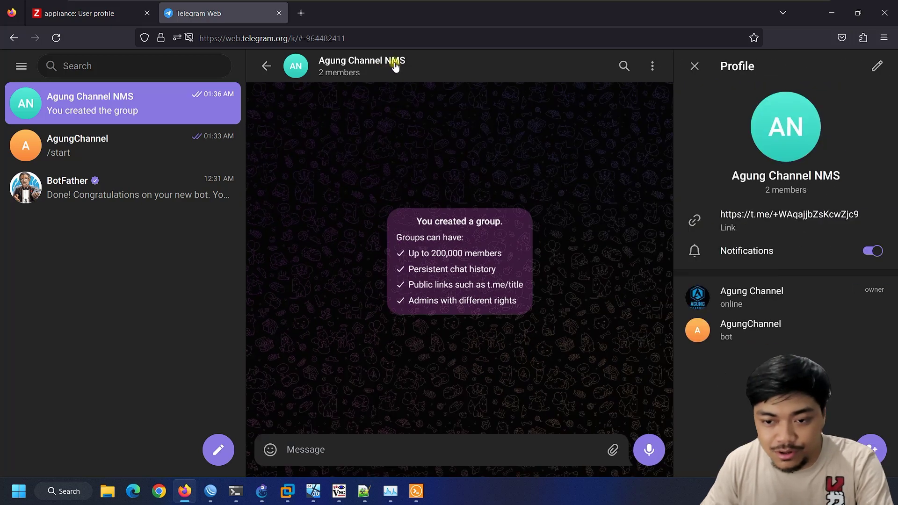